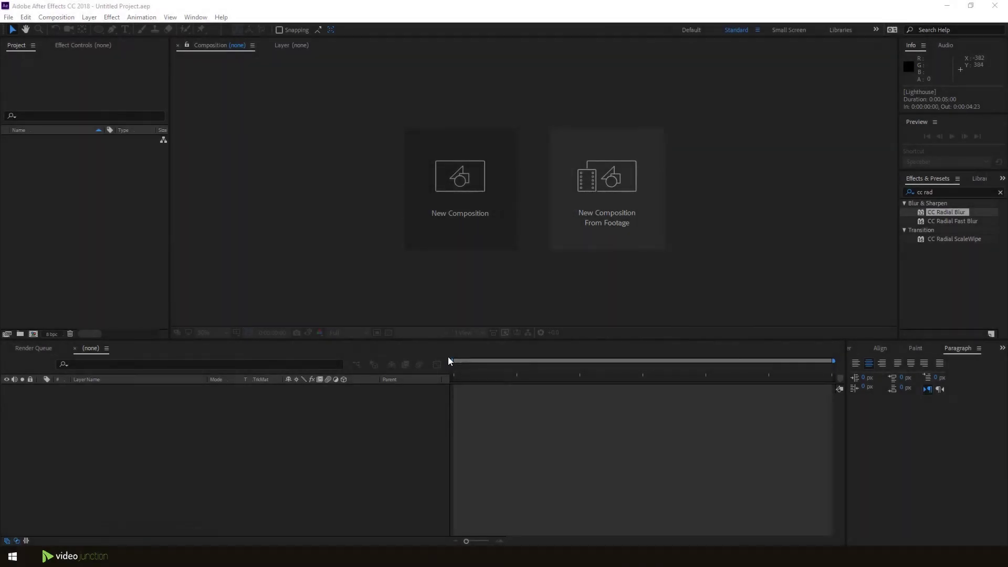
Create a 1920×1080 composition named MAIN and drag Lighthouse.ai into the Project panel.
left_click(56, 16)
type("MAIN")
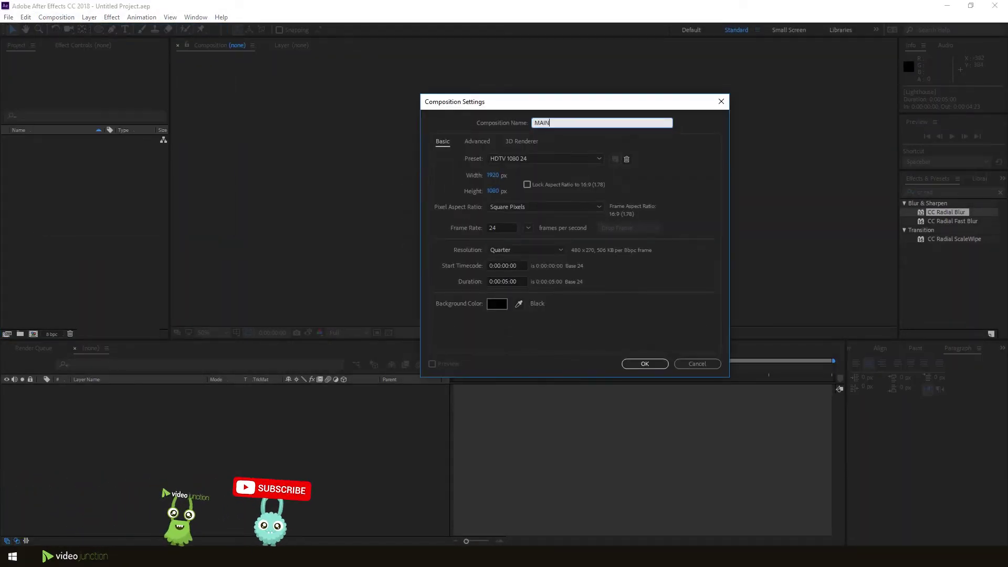
left_click(643, 363)
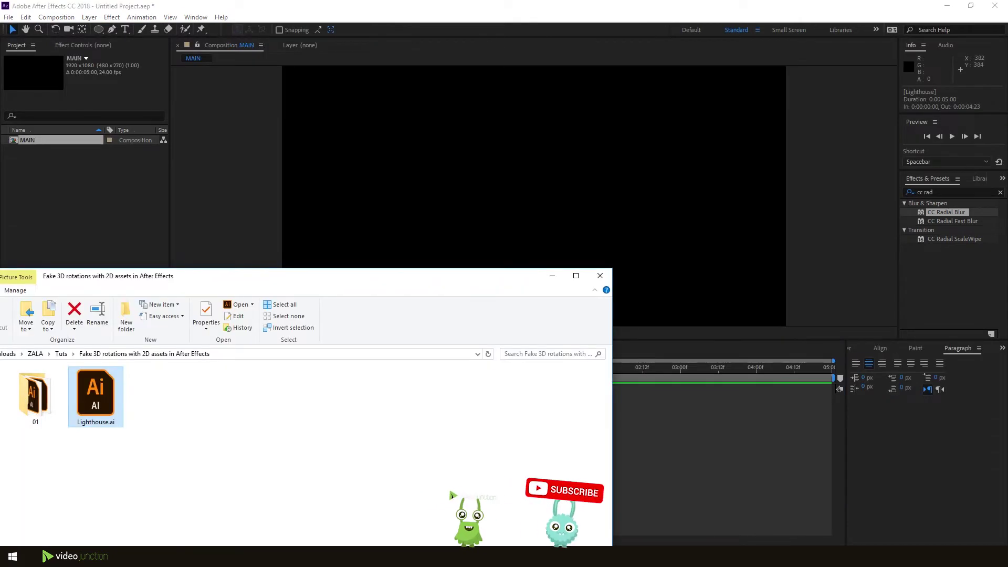
left_click_drag(96, 396, 106, 244)
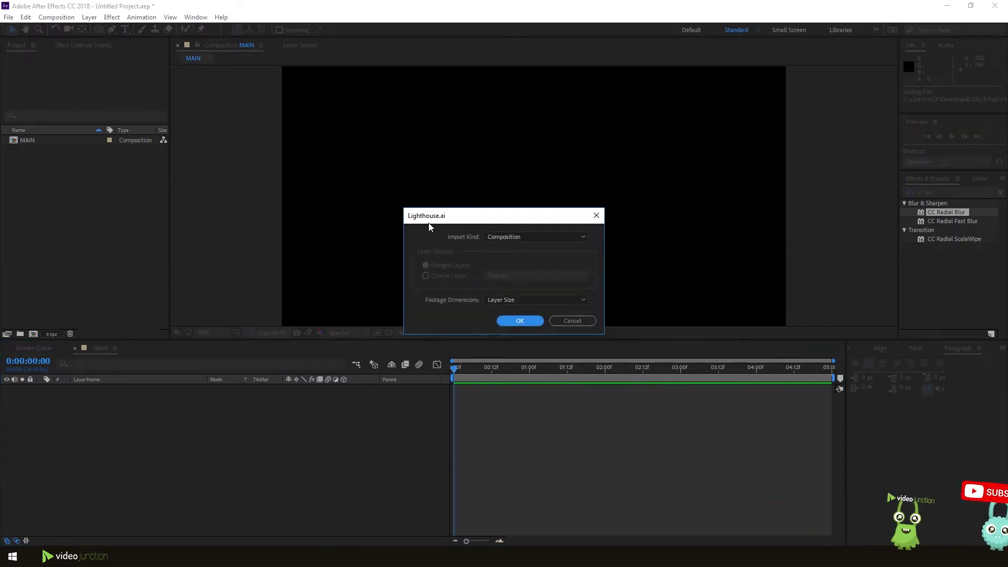
Import Lighthouse.ai as a composition, add it to MAIN, and go to frame 5.
left_click(520, 321)
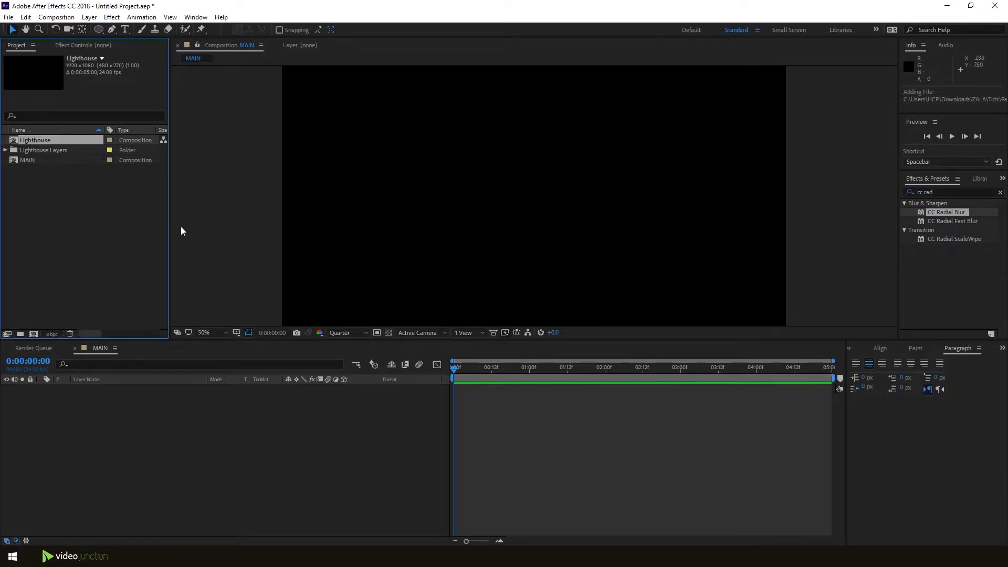
left_click_drag(37, 146, 110, 403)
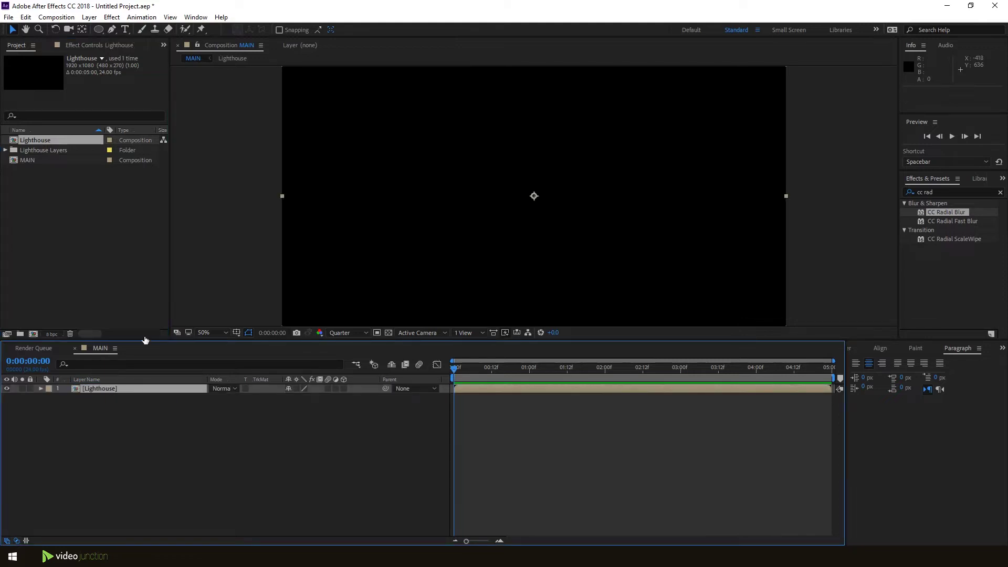
key("comma")
key("comma")
key("period")
key("period")
left_click(469, 369)
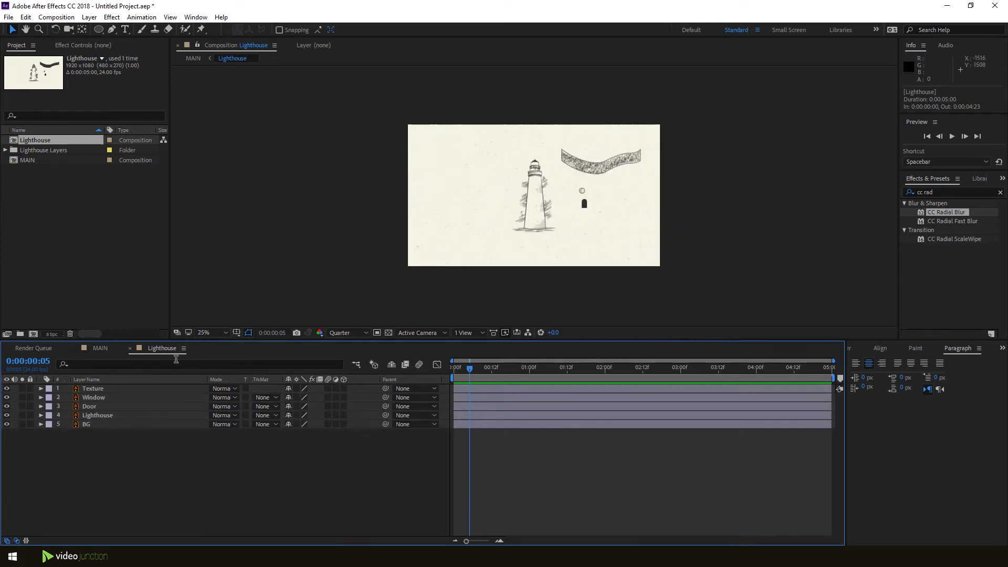
Preview at Full resolution and move the Texture banner down onto the lighthouse.
left_click(346, 332)
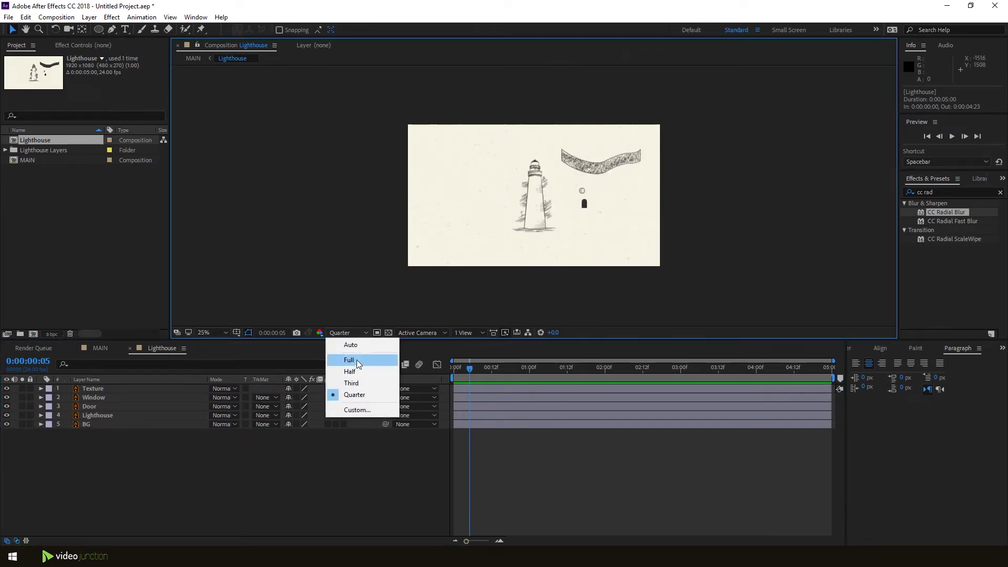
left_click(346, 355)
key("period")
left_click(726, 131)
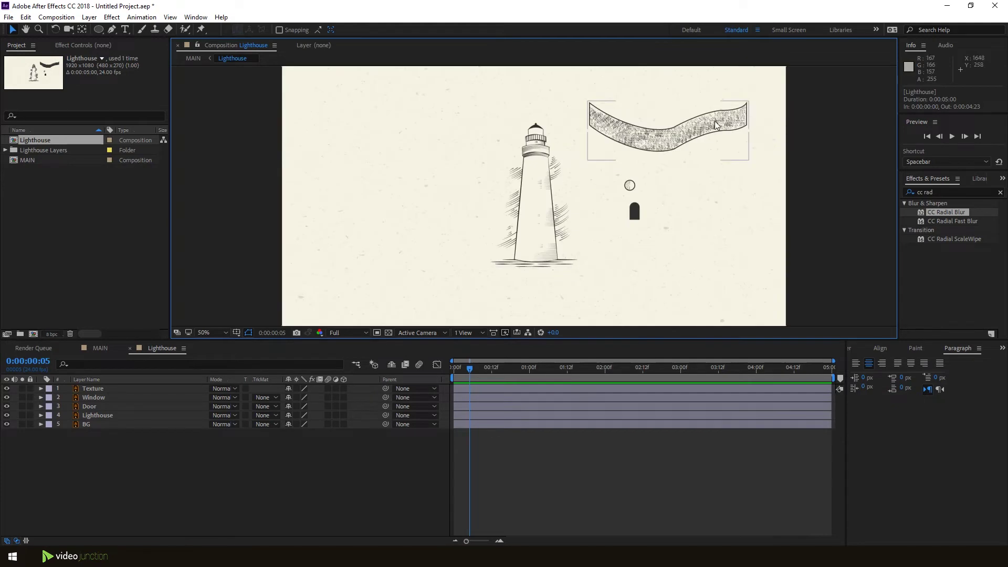
mouse_move(726, 130)
left_mouse_down()
mouse_move(576, 208)
mouse_move(546, 244)
left_mouse_up()
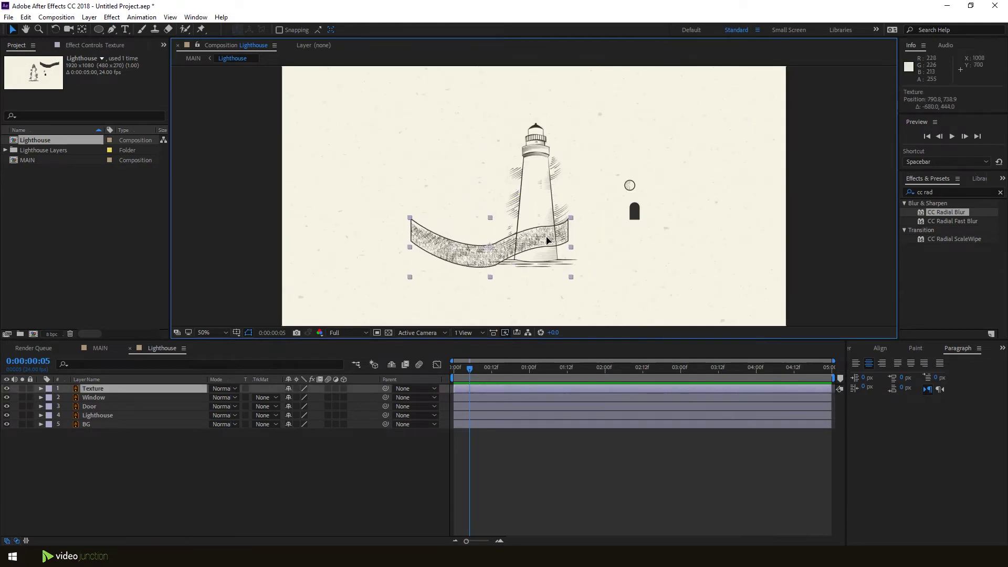
left_click_drag(491, 122, 577, 266)
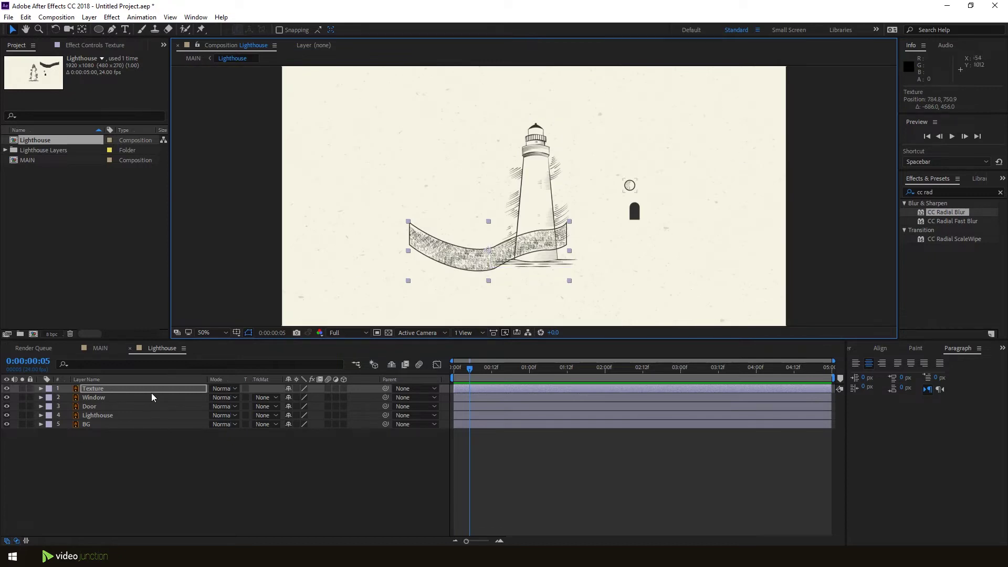
Lock the BG layer and reselect the Texture layer.
left_click(147, 403)
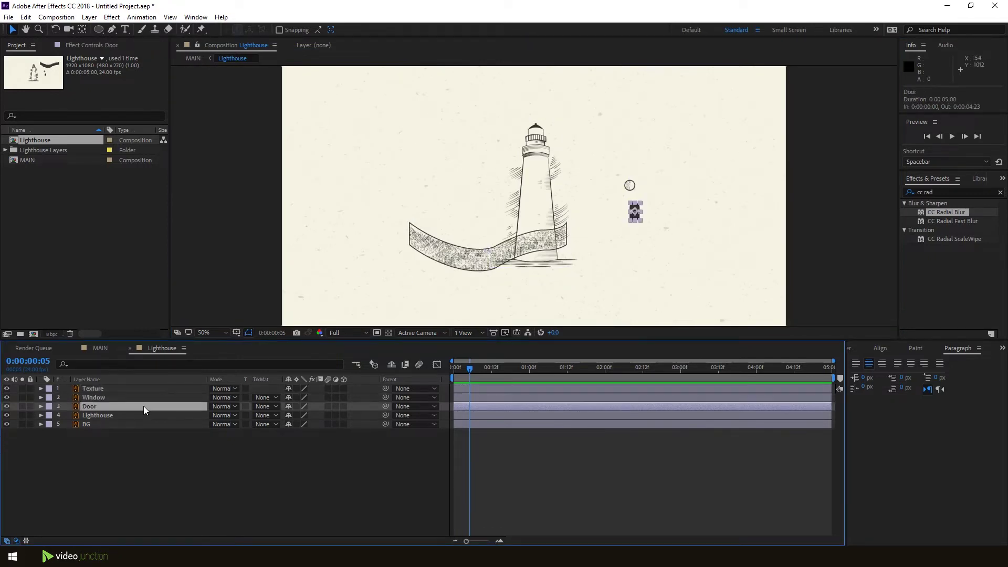
left_click(141, 417)
left_click(142, 425)
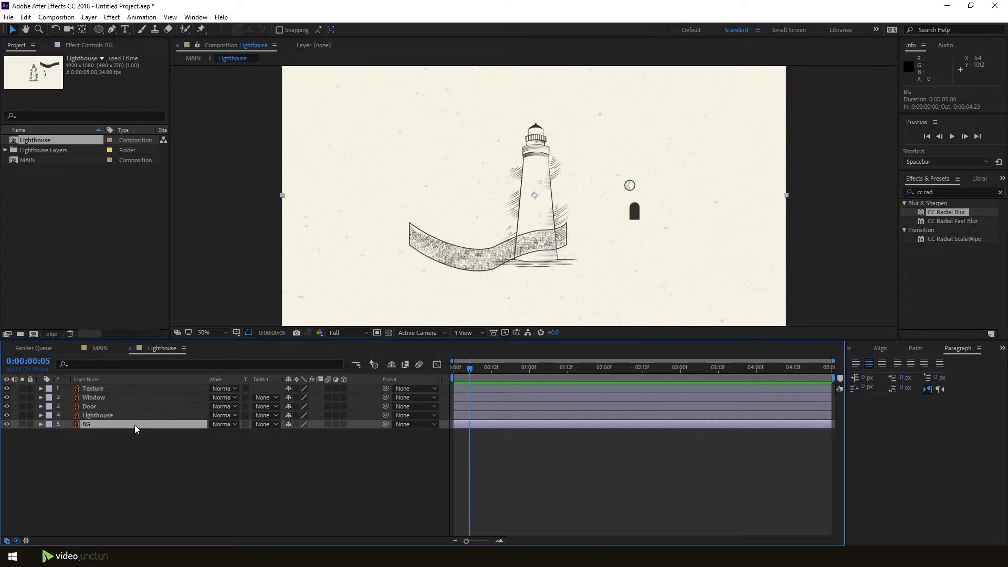
left_click(30, 424)
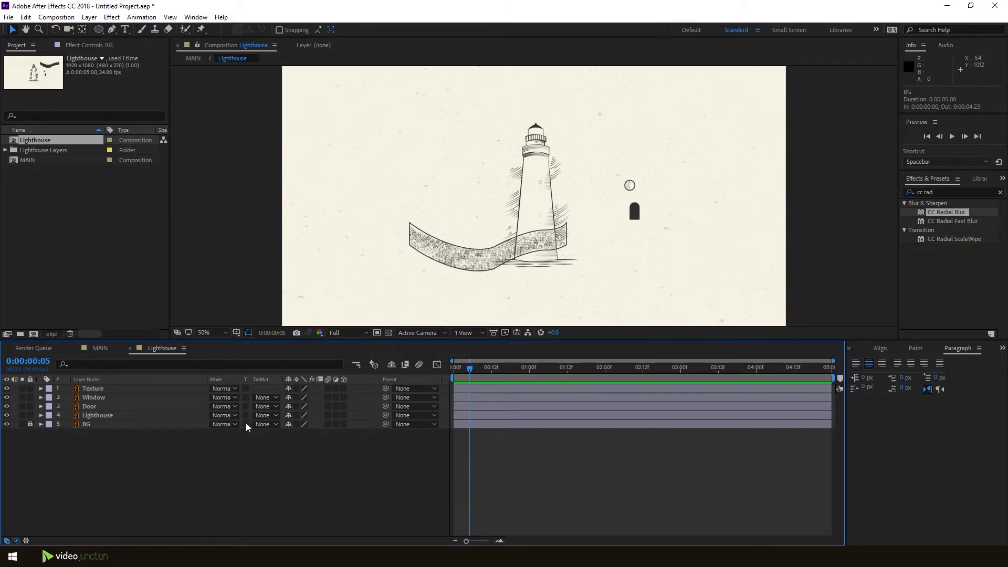
left_click(134, 389)
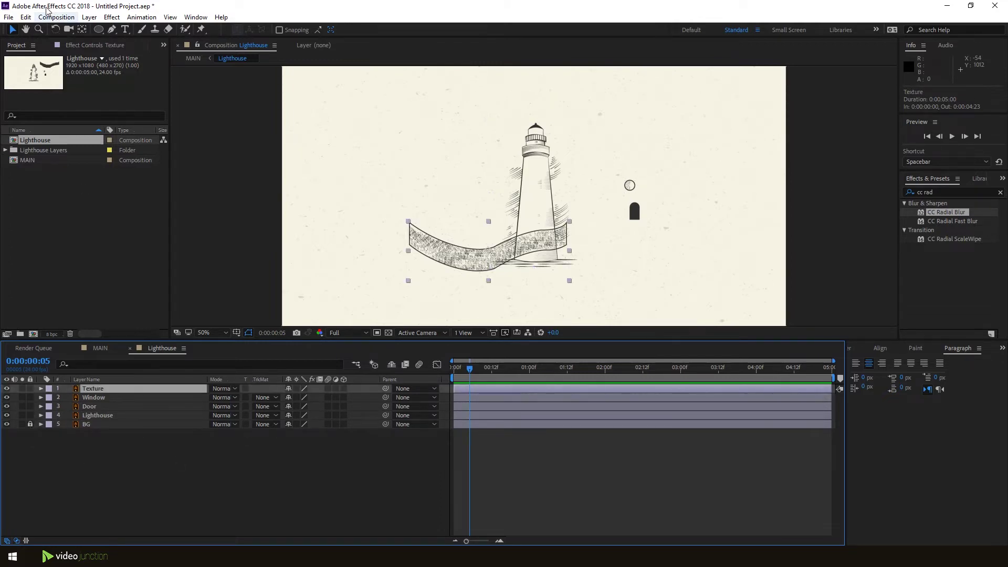
Duplicate the Texture layer twice, moving each copy up the tower.
left_click(26, 18)
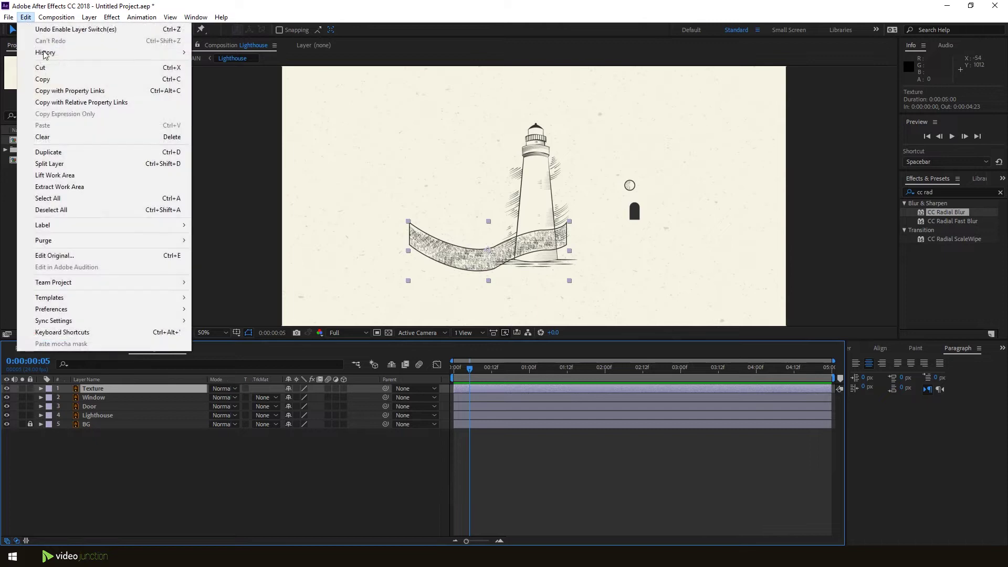
left_click(79, 153)
left_click_drag(544, 248, 547, 205)
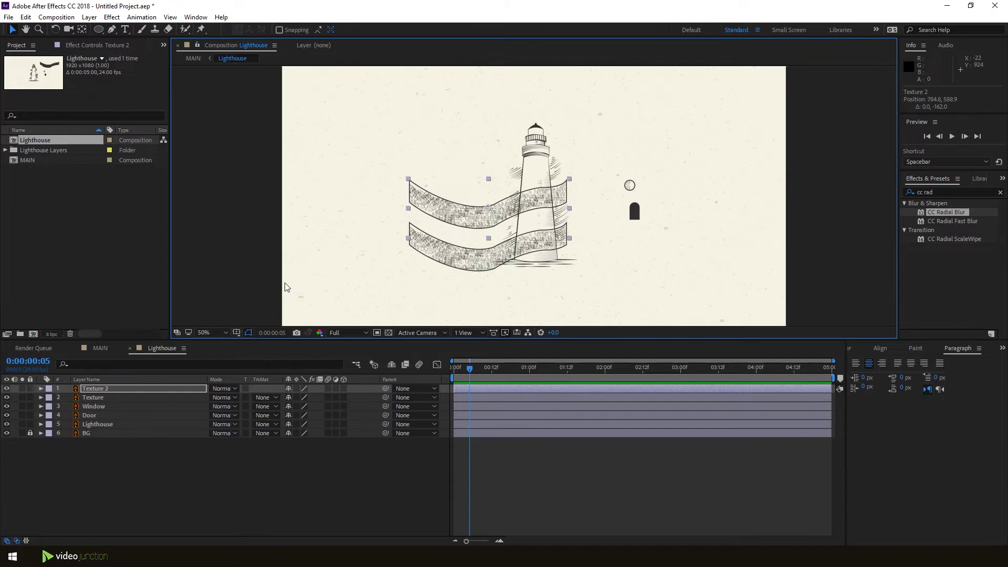
left_click(26, 16)
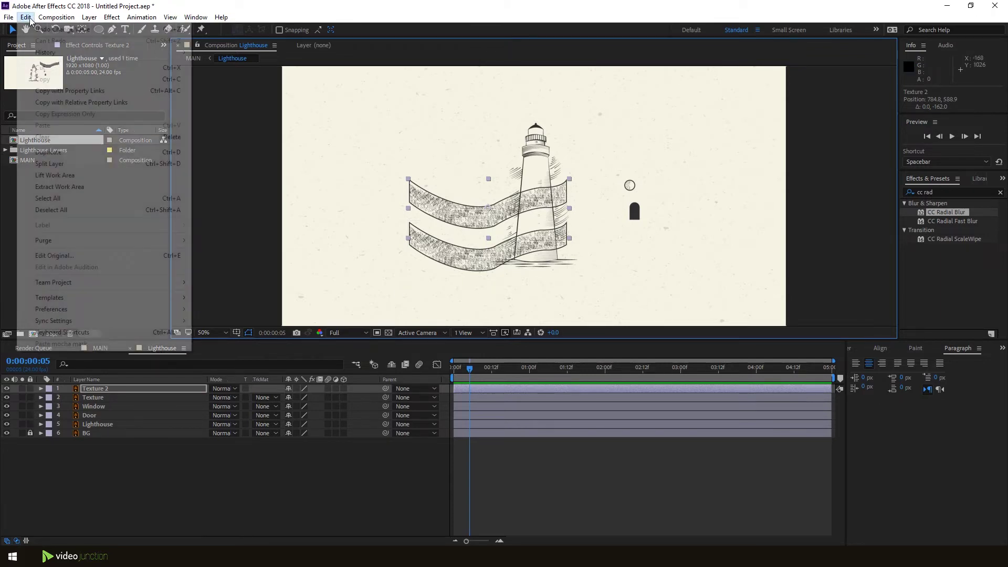
left_click(55, 16)
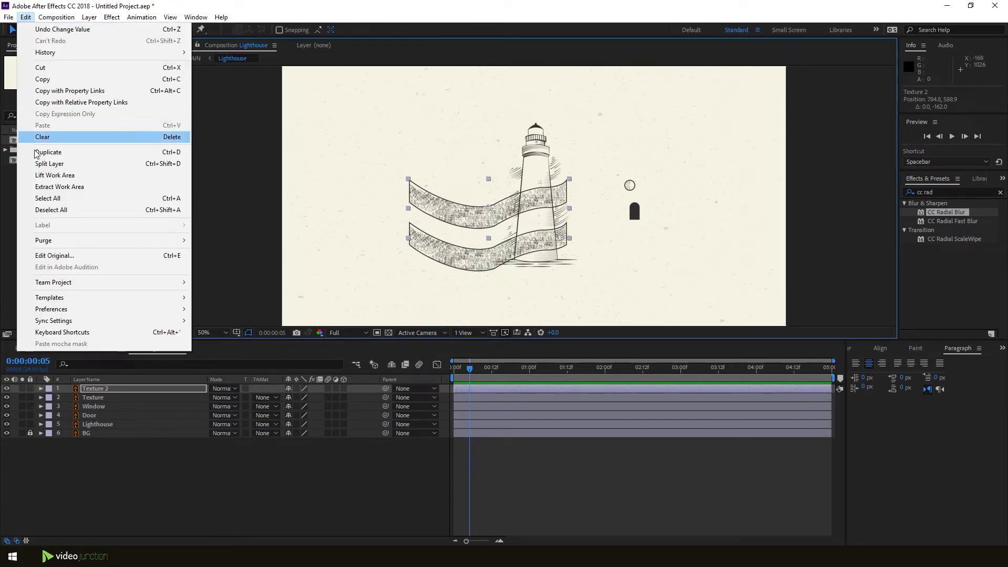
left_click(47, 152)
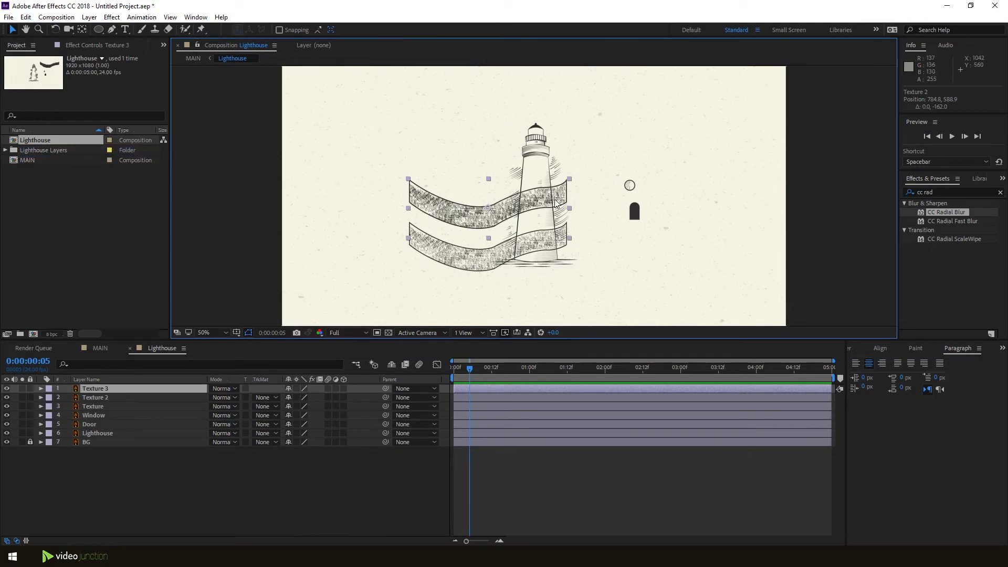
left_click_drag(554, 186, 557, 155)
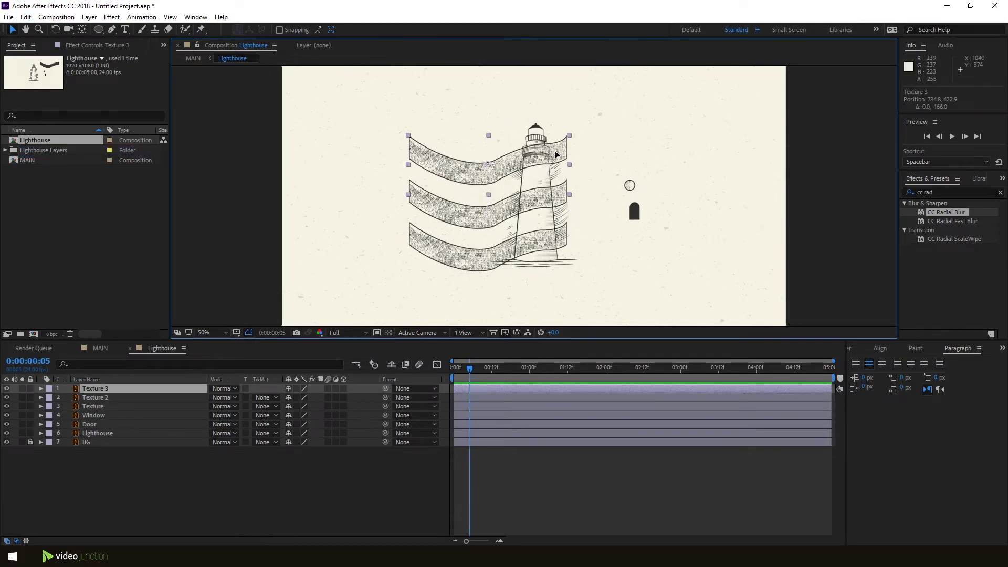
key("Return")
Even out the three banners' spacing and move the door onto the tower base.
left_click_drag(555, 242, 555, 250)
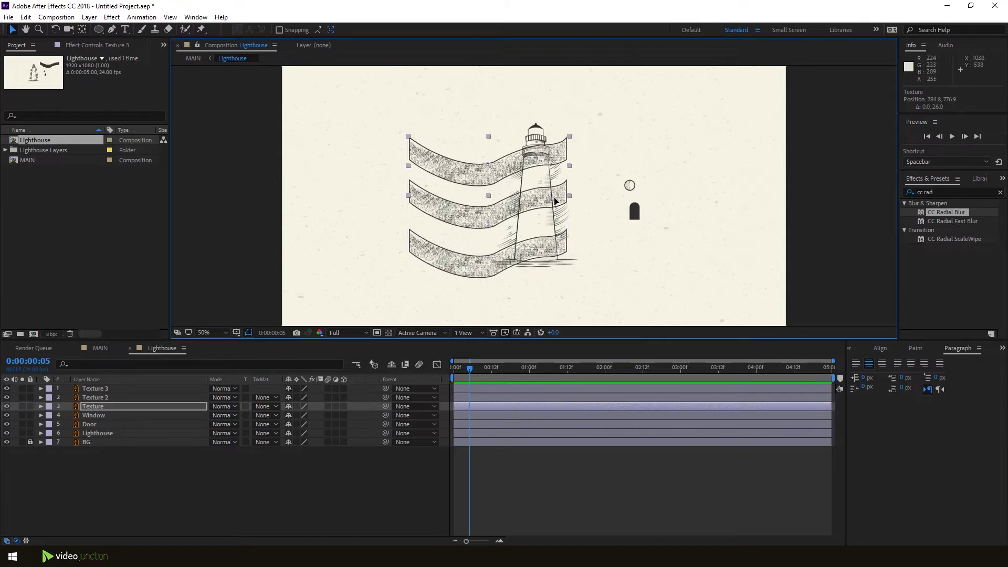
mouse_move(554, 192)
left_mouse_down()
mouse_move(555, 167)
mouse_move(560, 187)
left_mouse_up()
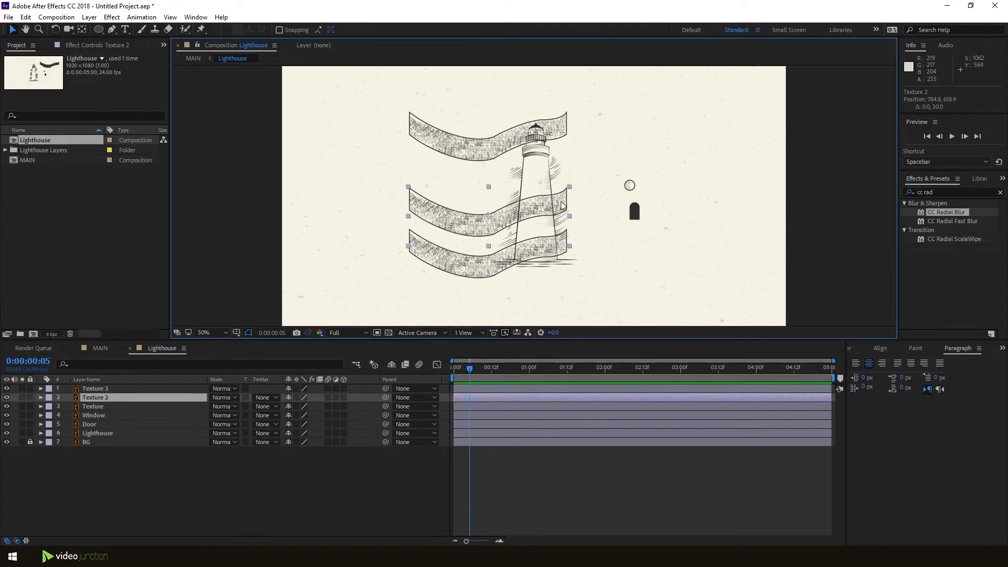
left_click_drag(560, 140, 556, 164)
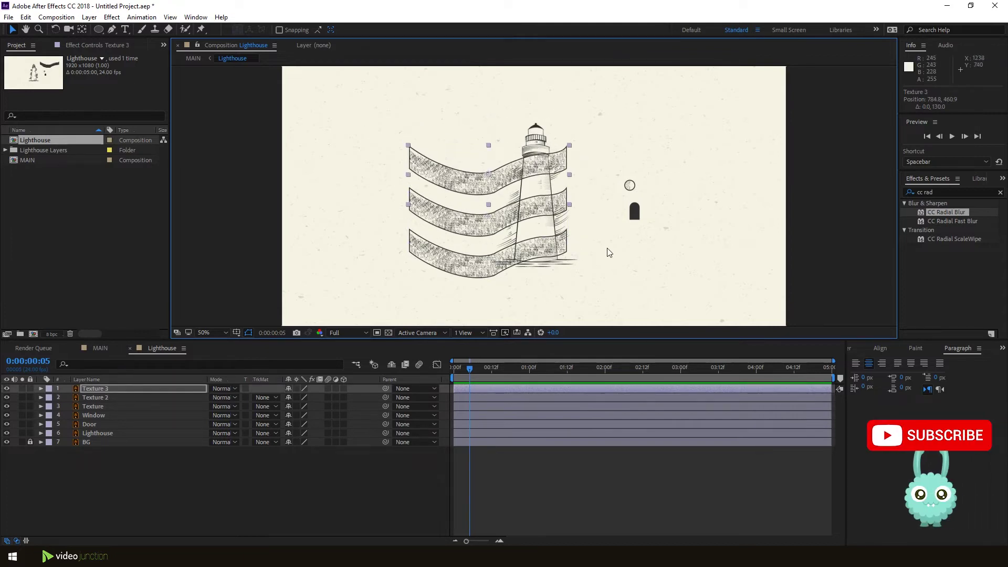
mouse_move(635, 220)
left_mouse_down()
mouse_move(547, 254)
mouse_move(589, 184)
left_mouse_up()
Fine-tune the door's position on the lighthouse base.
key("period")
key("period")
key("period")
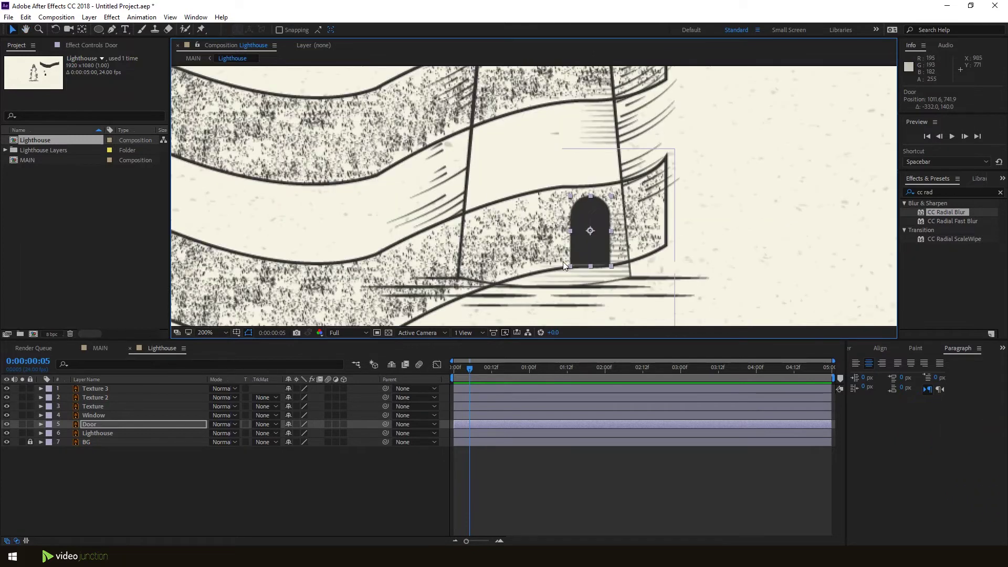
left_click_drag(598, 219, 604, 226)
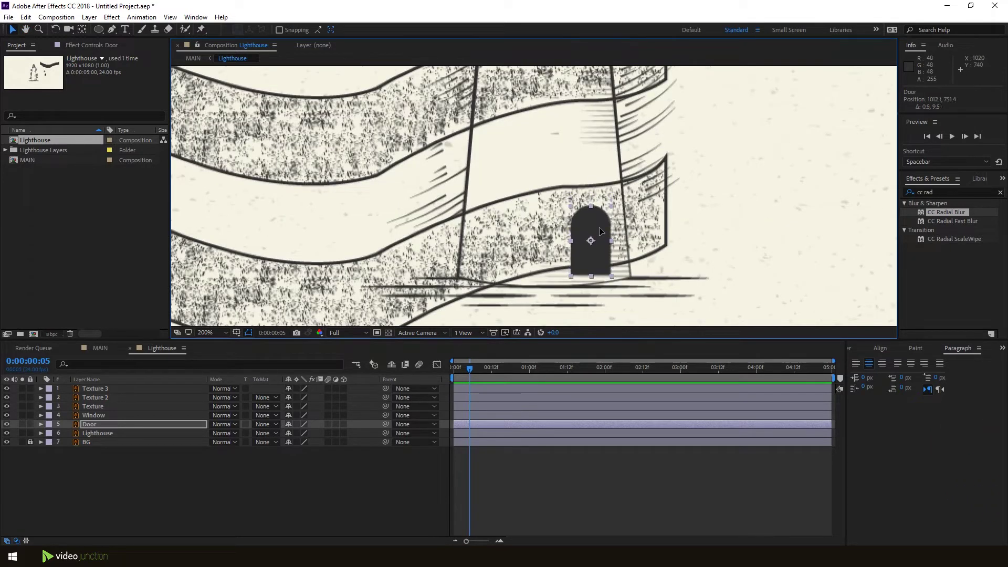
key("comma")
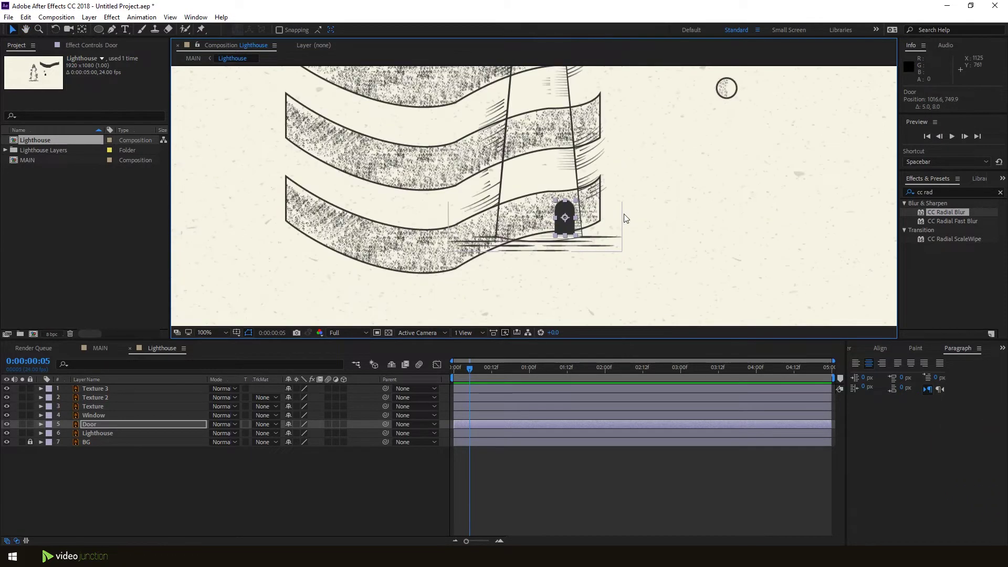
key("comma")
key("comma")
key("period")
key("period")
key("period")
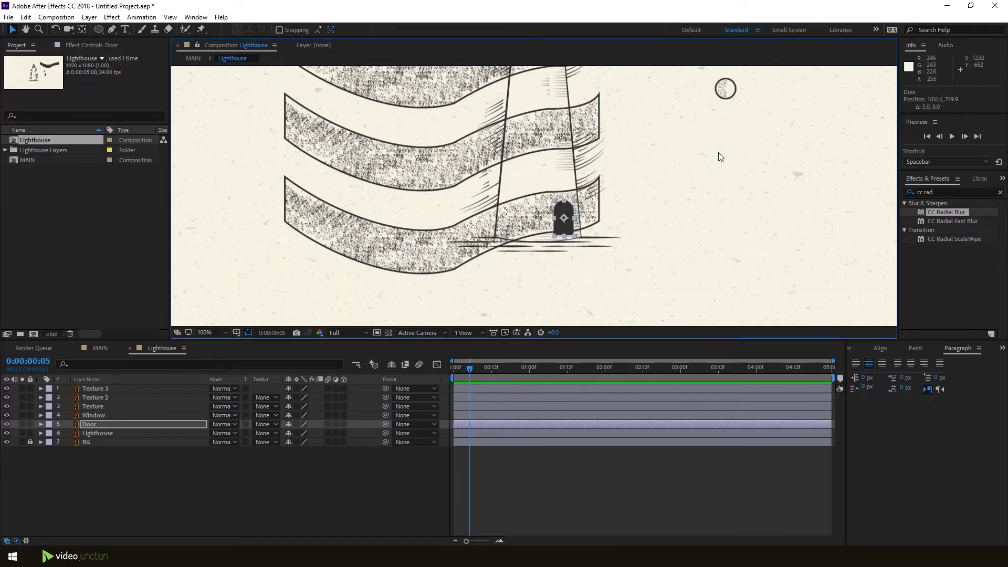
Move the round window onto the tower just above the door.
left_click_drag(730, 91, 543, 174)
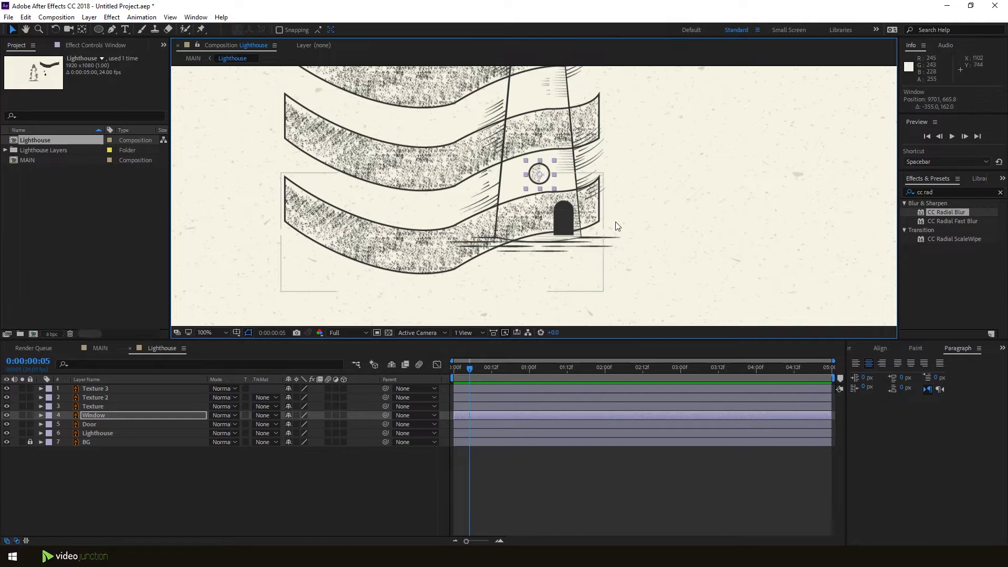
key("comma")
key("comma")
key("comma")
key("period")
key("period")
key("period")
key("period")
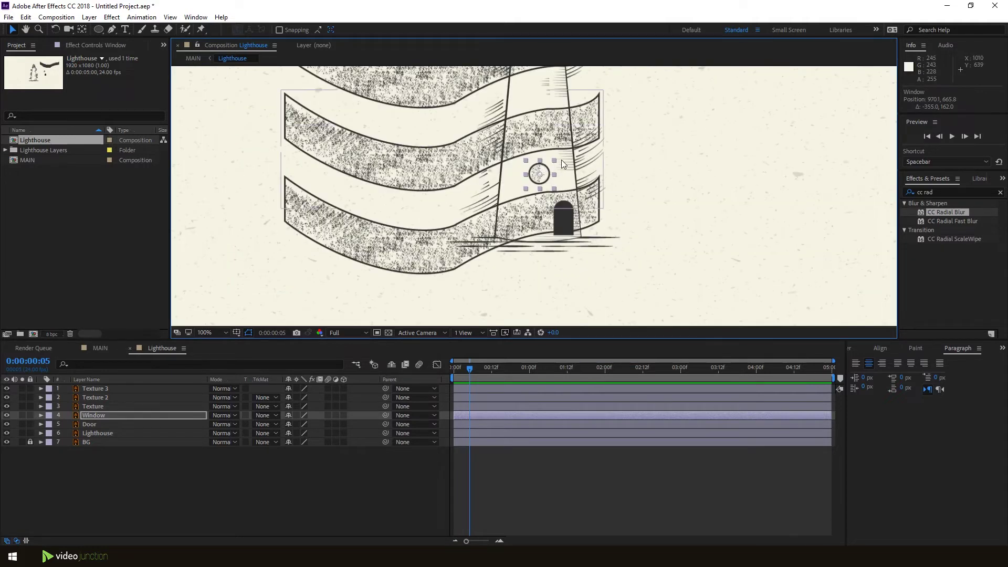
left_click_drag(591, 131, 574, 241)
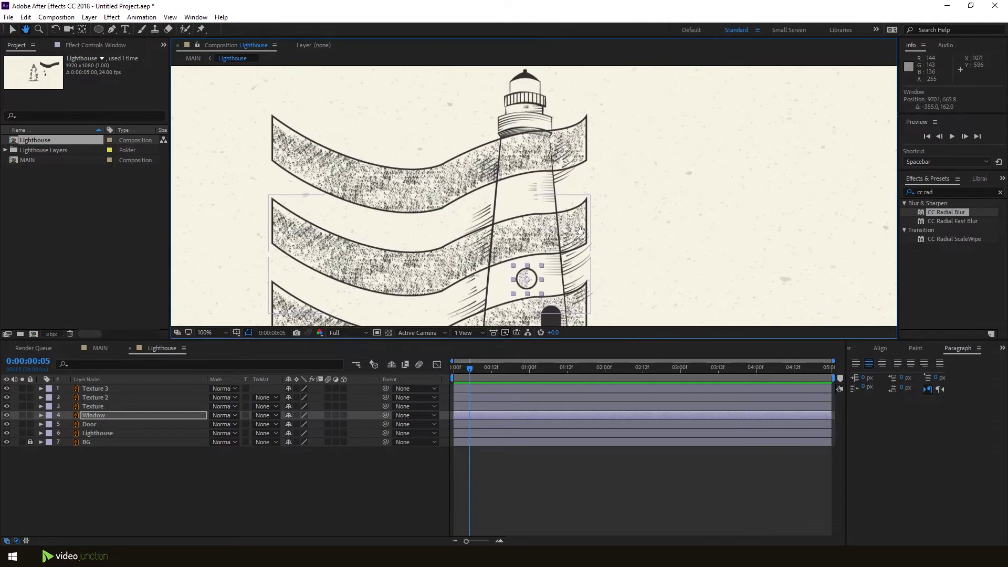
Duplicate the Window layer and move Window 2 higher up the tower.
left_click(136, 415)
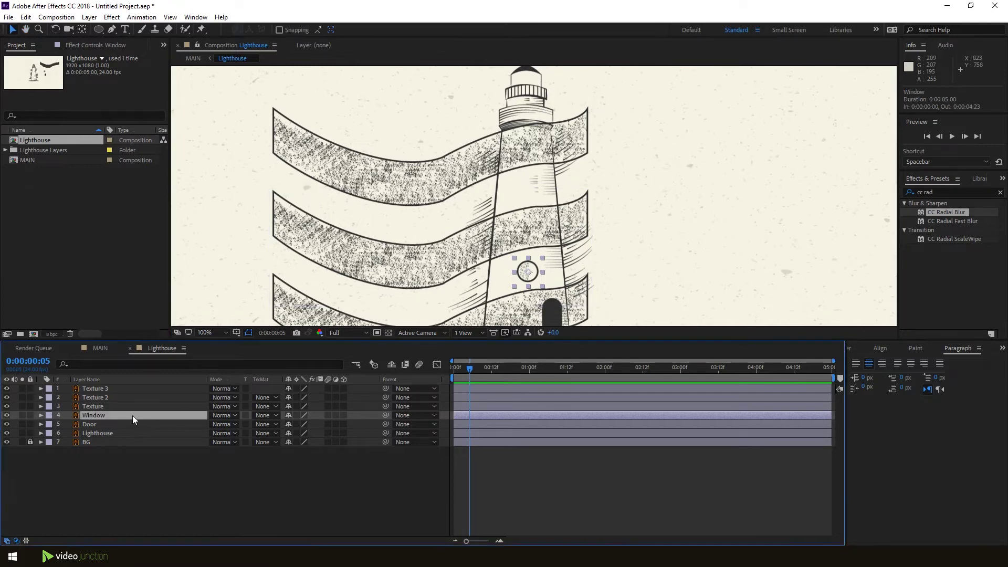
left_click(26, 17)
left_click(78, 154)
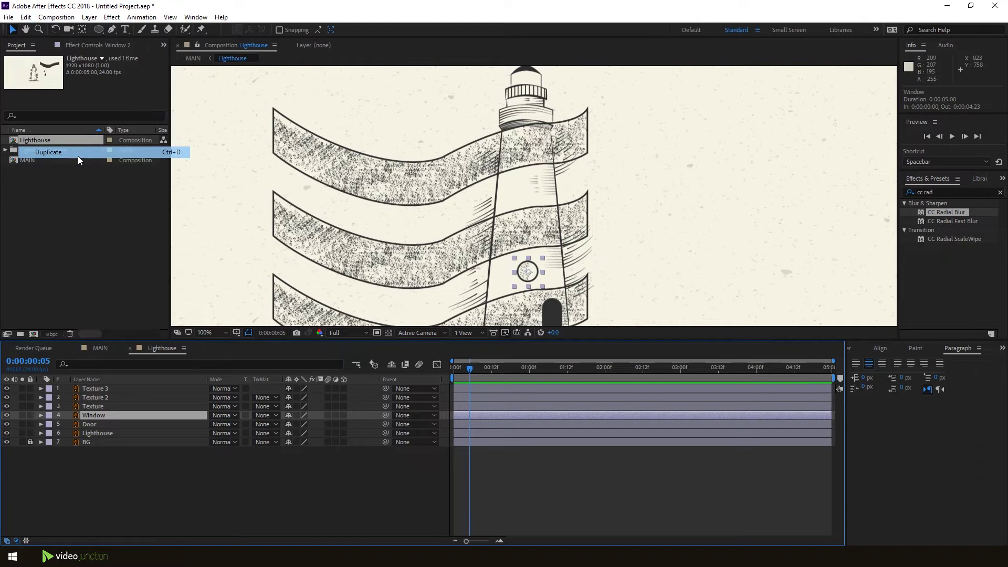
left_click_drag(528, 272, 531, 192)
key("Return")
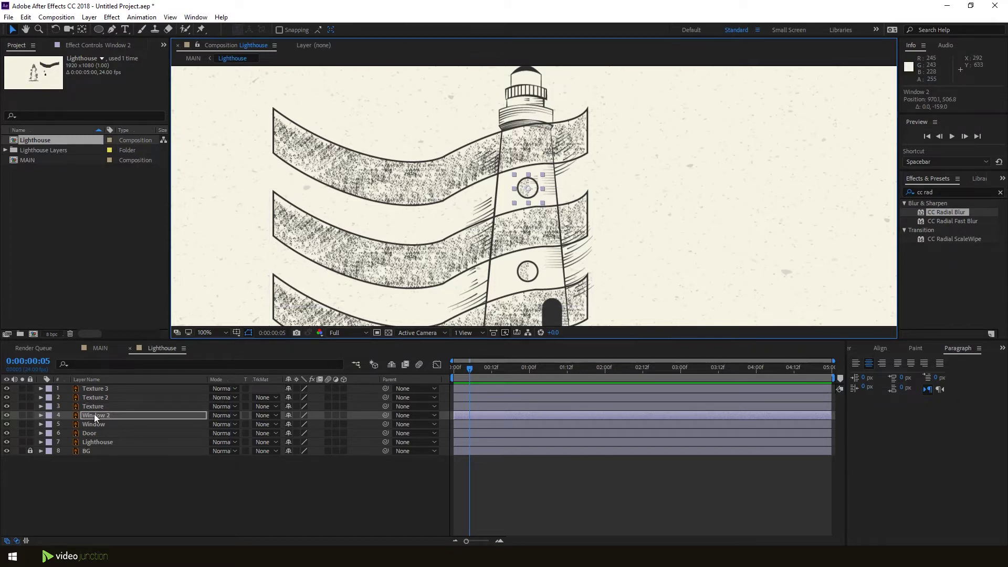
key("Return")
Duplicate again, placing Window 3 in the lantern and scaling it to 70%.
left_click(25, 17)
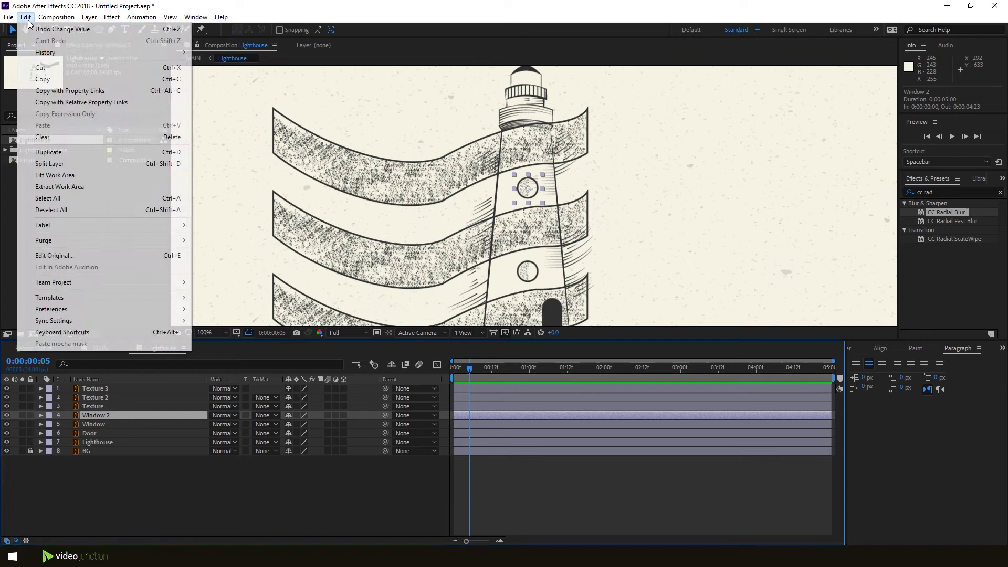
left_click(74, 152)
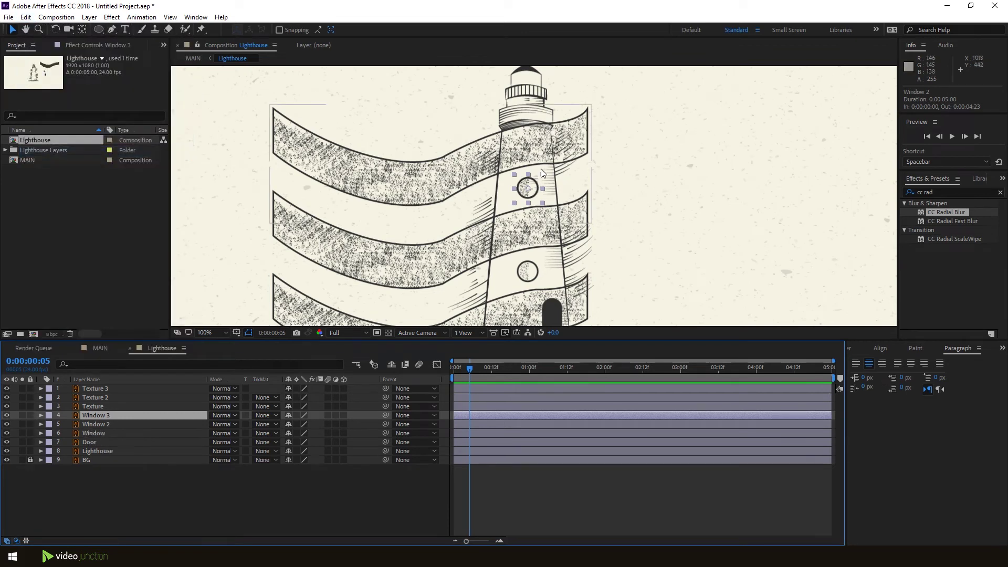
mouse_move(535, 185)
left_mouse_down()
mouse_move(535, 78)
mouse_move(544, 241)
left_mouse_up()
key("period")
key("period")
key("period")
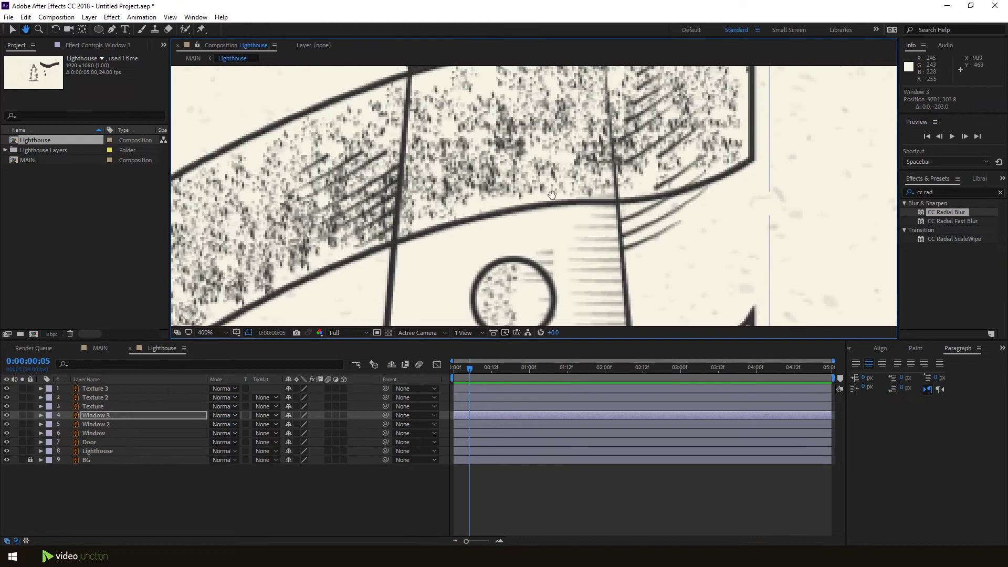
left_click_drag(562, 135, 566, 313)
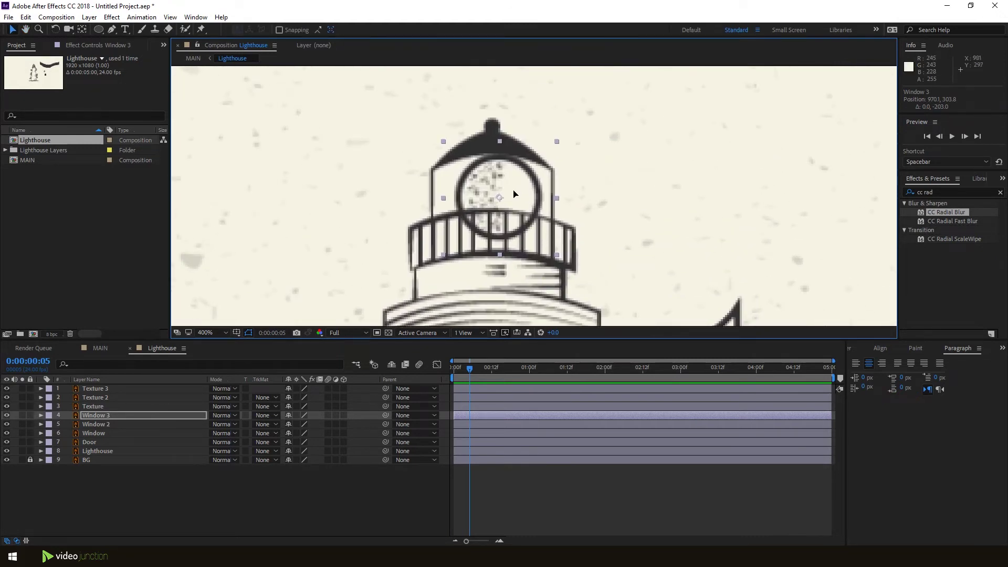
left_click_drag(514, 193, 515, 192)
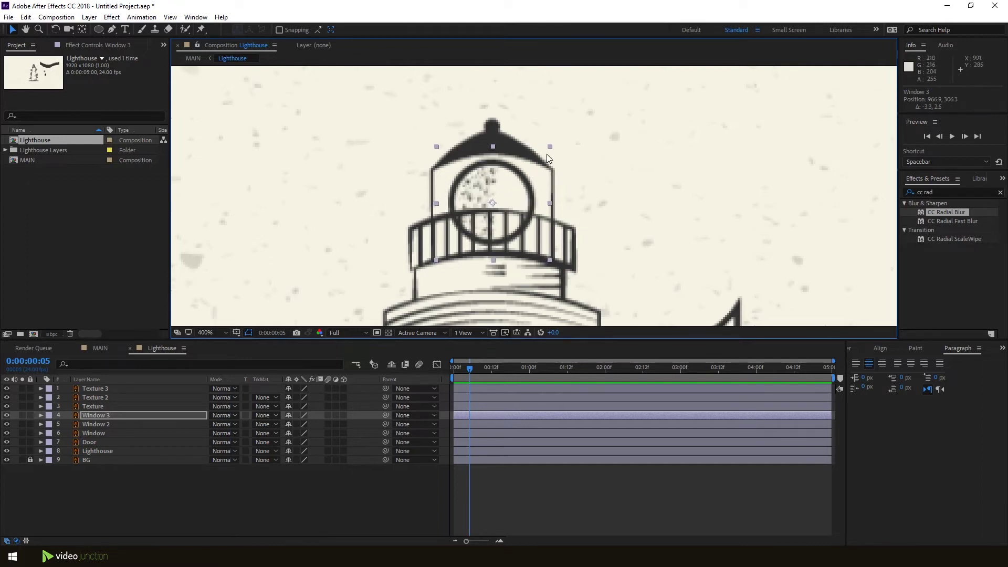
left_click_drag(547, 151, 536, 164)
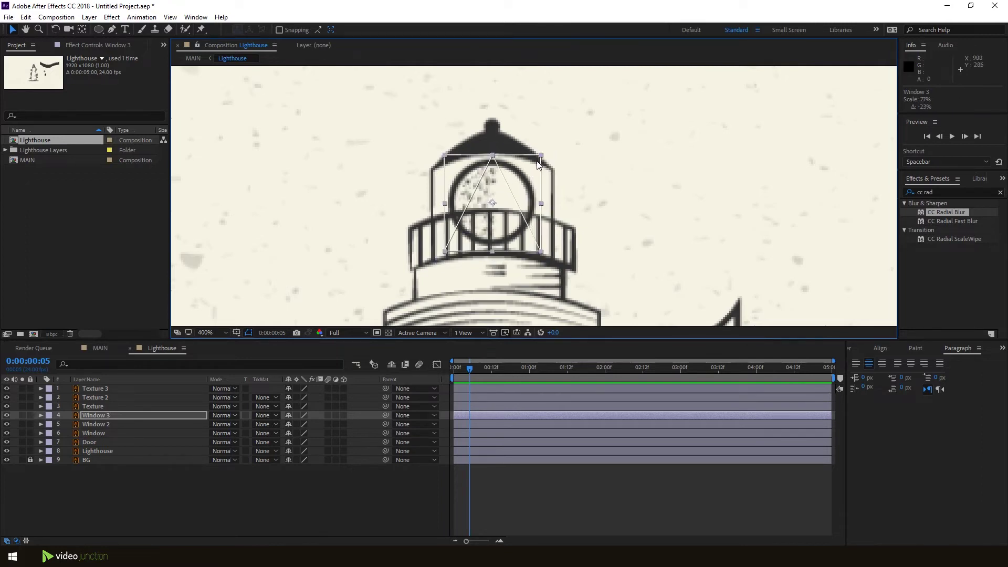
scroll(557, 160, "down", 1)
scroll(575, 155, "down", 2)
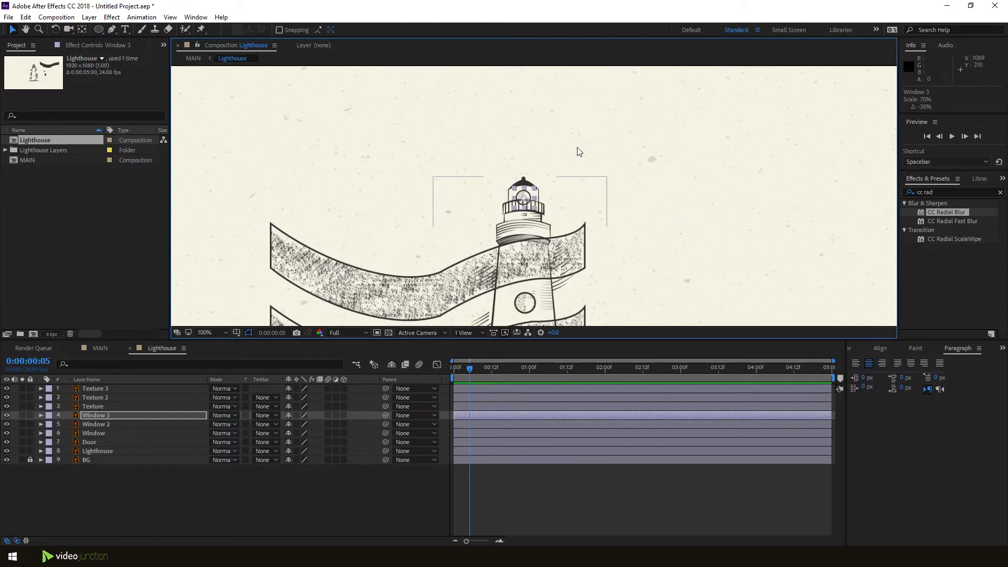
scroll(575, 165, "down", 4)
scroll(532, 249, "up", 2)
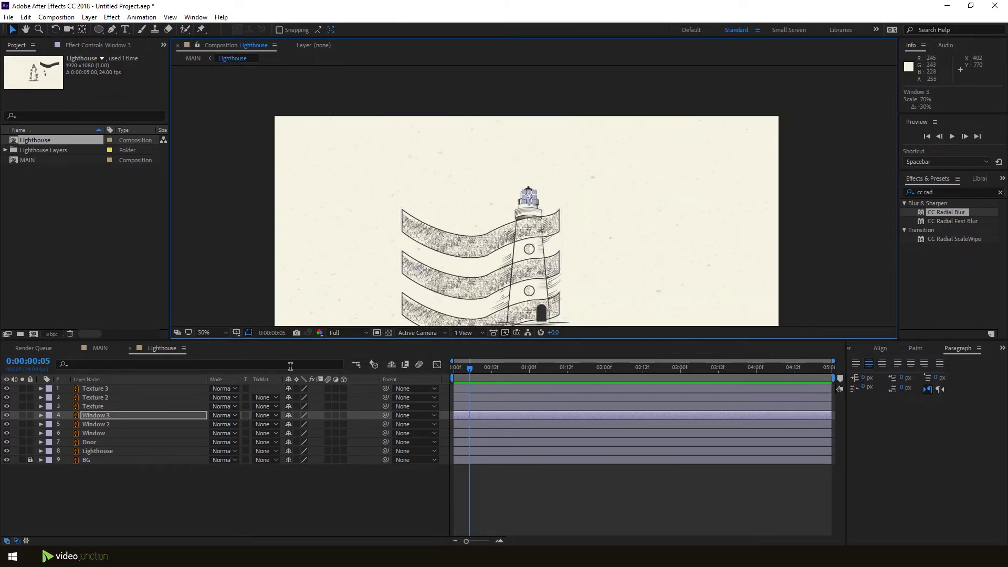
Pre-compose Texture 3 through Door into Pre-comp 1 with Move all attributes.
left_click(130, 443)
scroll(467, 266, "down", 2)
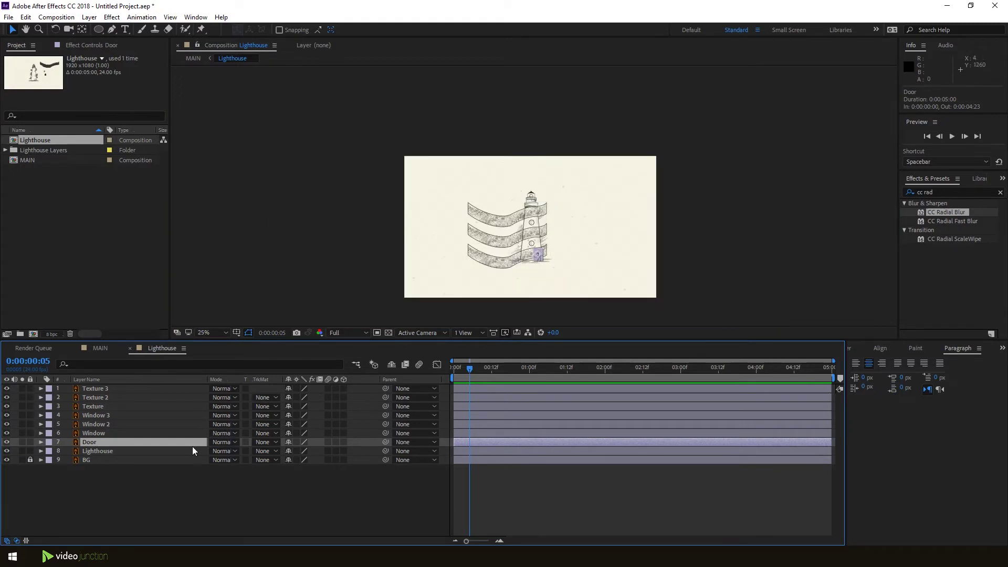
left_click(127, 389, "shift")
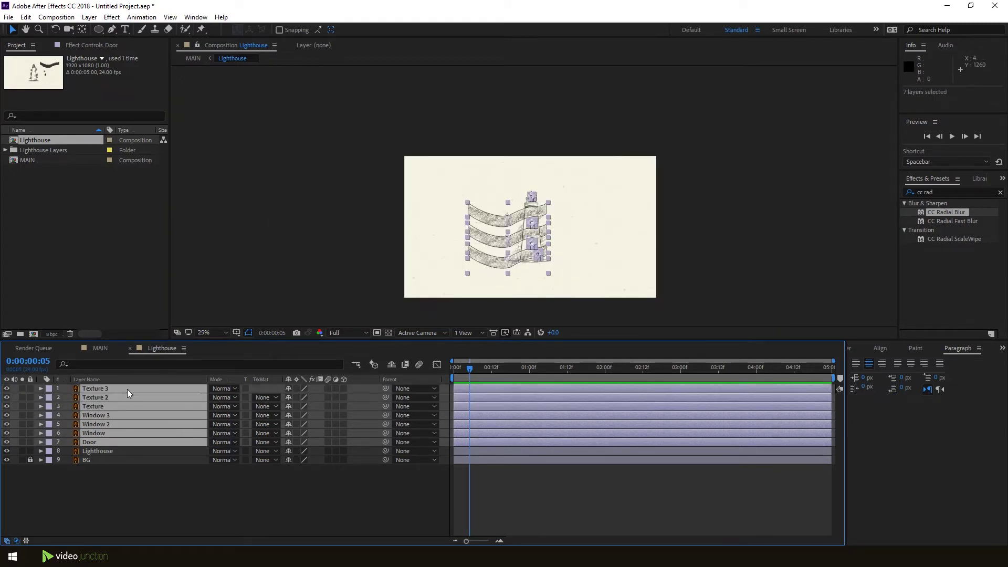
right_click(119, 395)
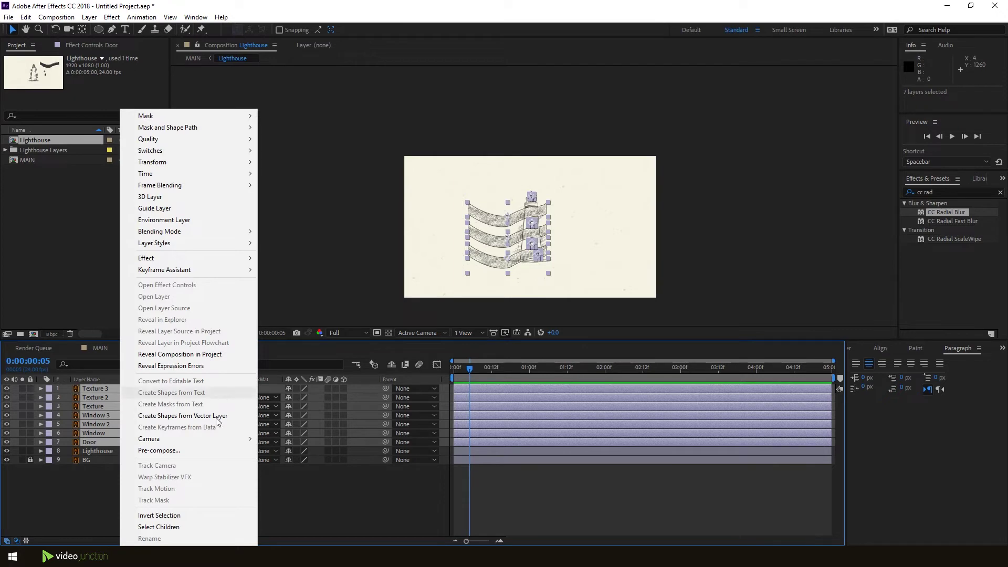
left_click(201, 449)
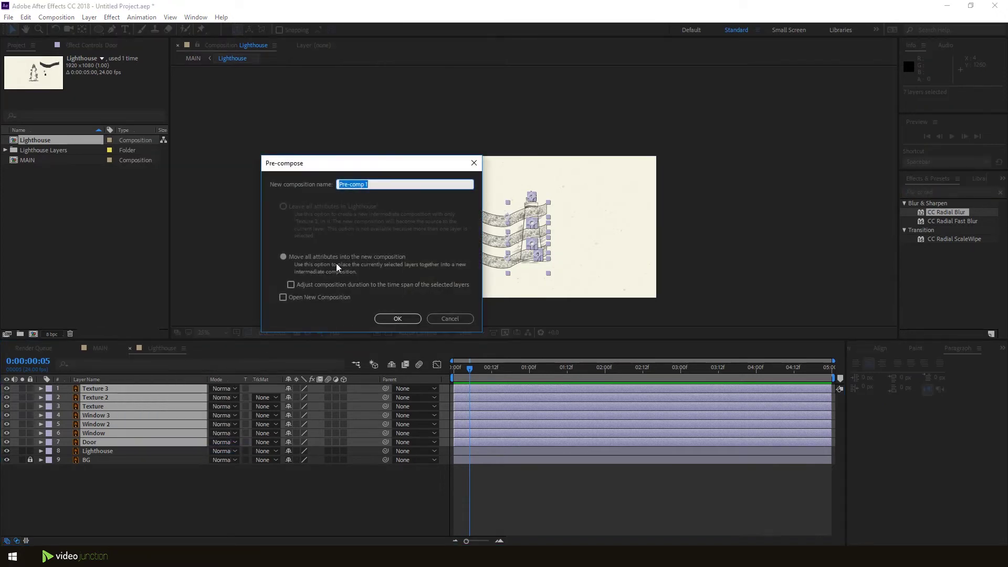
left_click(402, 318)
scroll(501, 273, "up", 2)
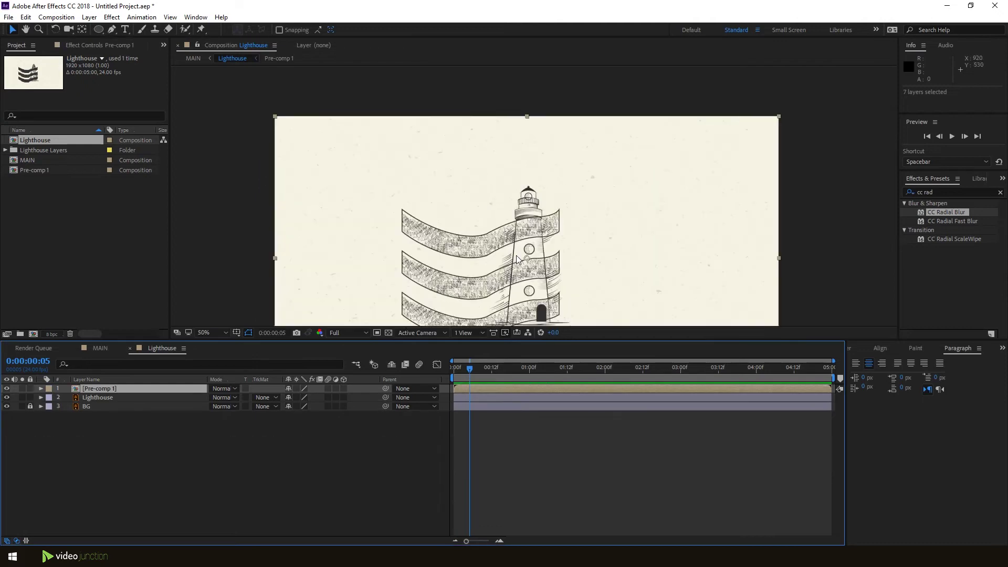
scroll(607, 195, "down", 2)
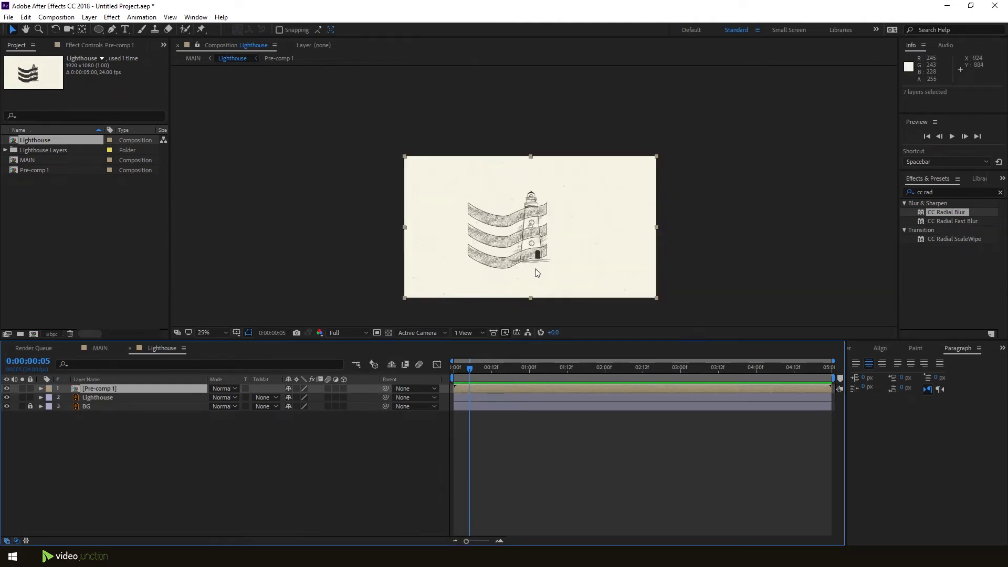
scroll(561, 227, "up", 2)
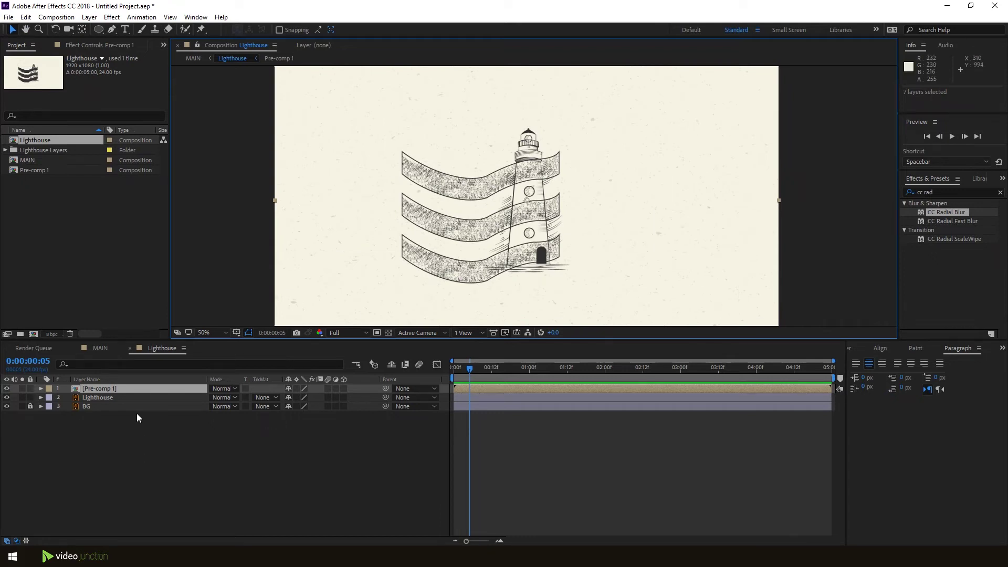
Duplicate the Lighthouse layer and move Lighthouse 2 above Pre-comp 1.
left_click(137, 396)
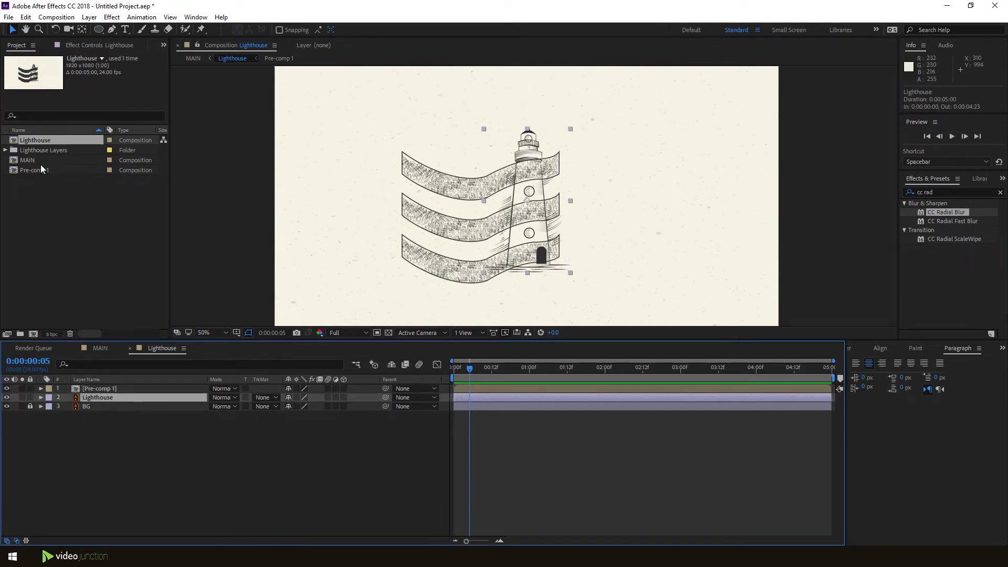
left_click(26, 18)
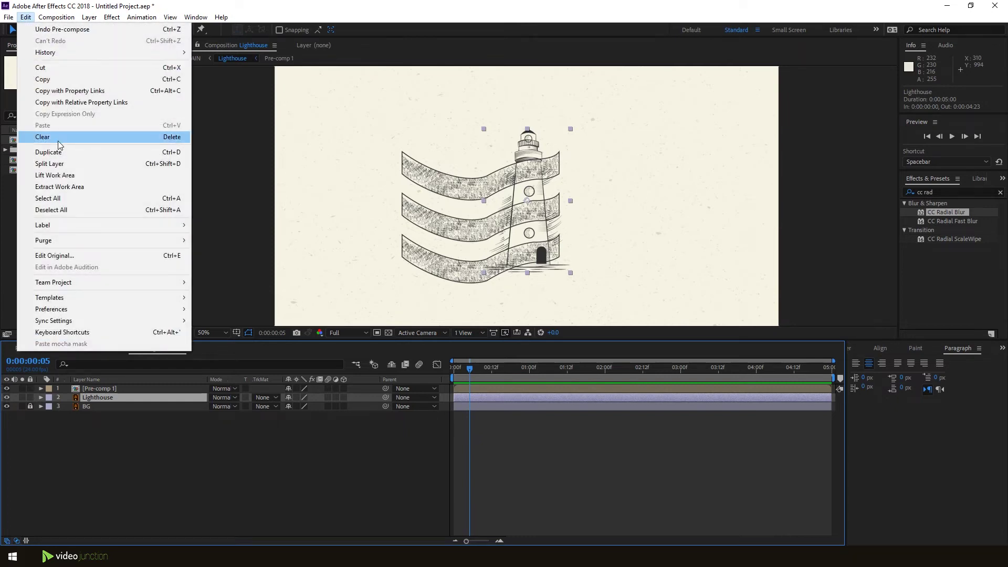
left_click(77, 149)
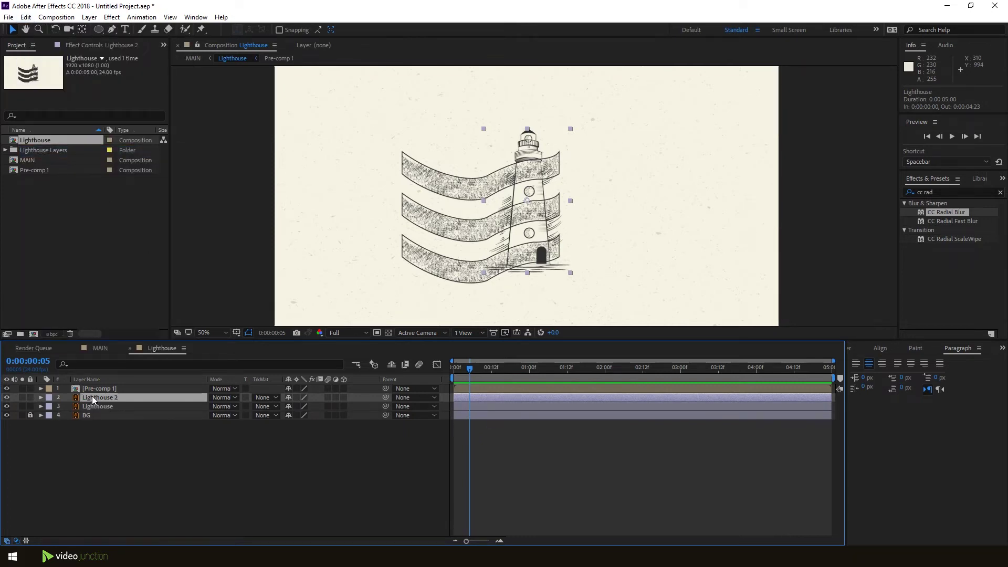
left_click_drag(96, 402, 98, 394)
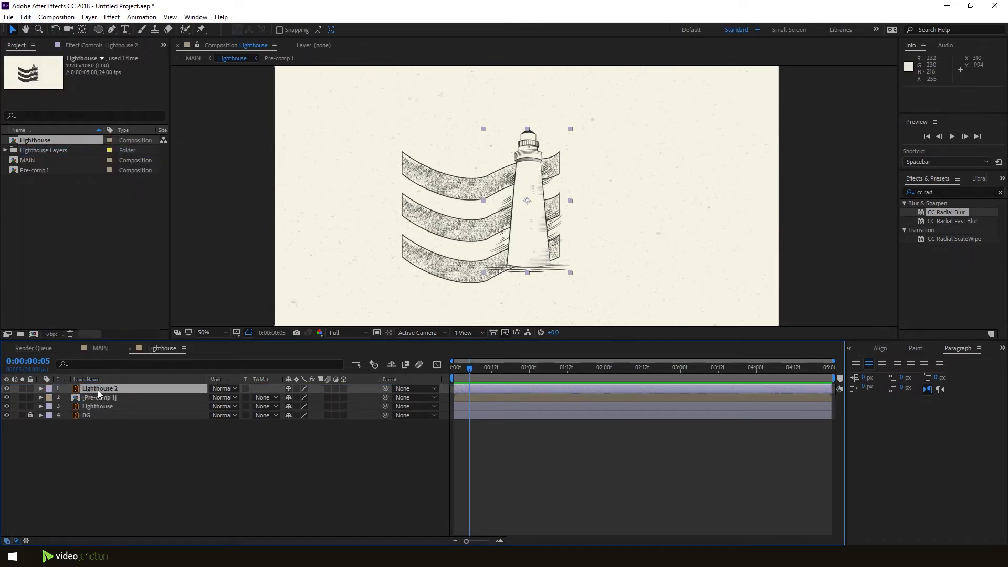
Set Pre-comp 1's track matte to Alpha Matte "Lighthouse 2".
left_click(91, 399)
left_click(265, 399)
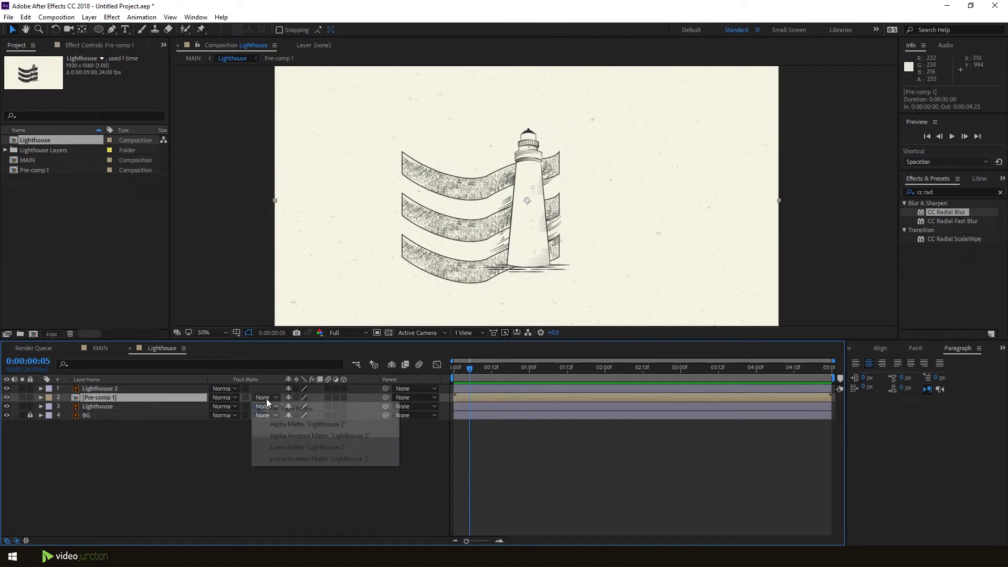
left_click(298, 424)
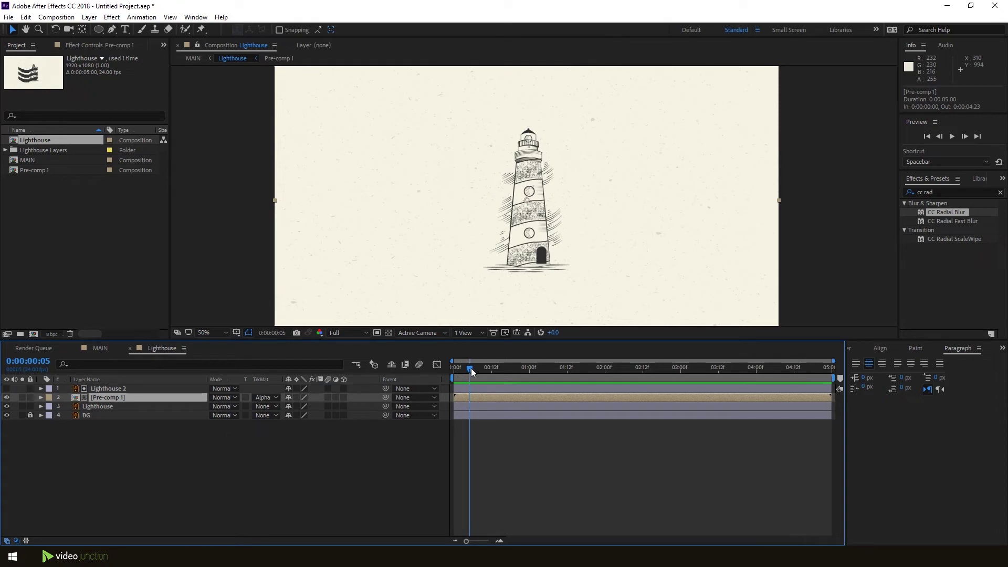
left_click_drag(471, 367, 451, 369)
Keyframe Pre-comp 1's position at 0:00 and slide it to X 1311 at 2:00.
key("p")
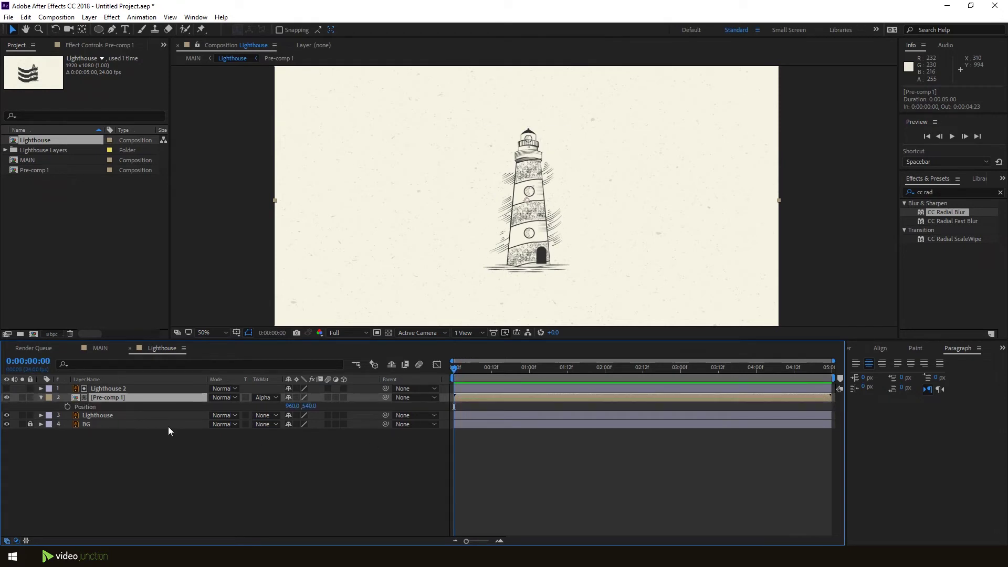
left_click(68, 406)
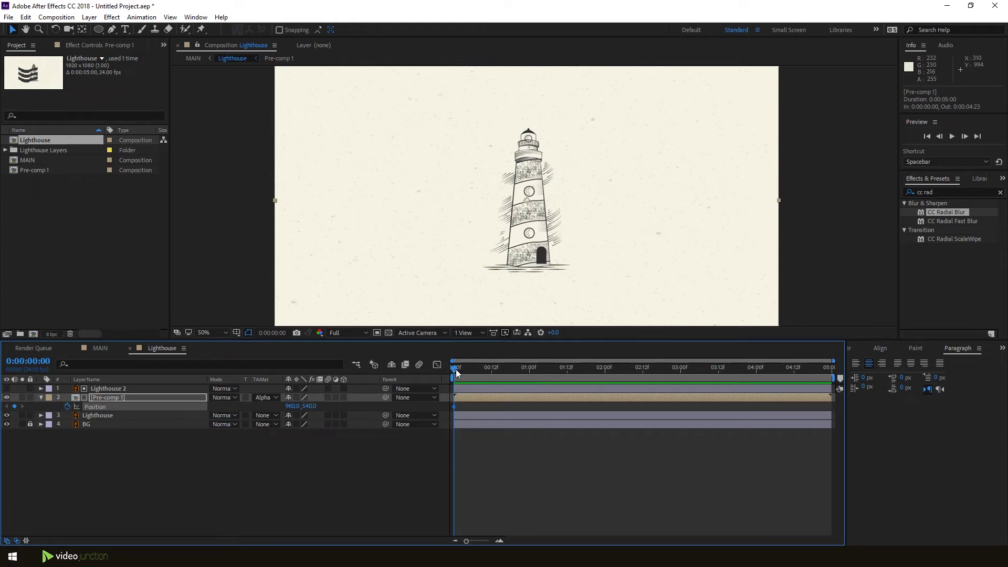
left_click_drag(552, 371, 595, 360)
left_click_drag(291, 406, 487, 405)
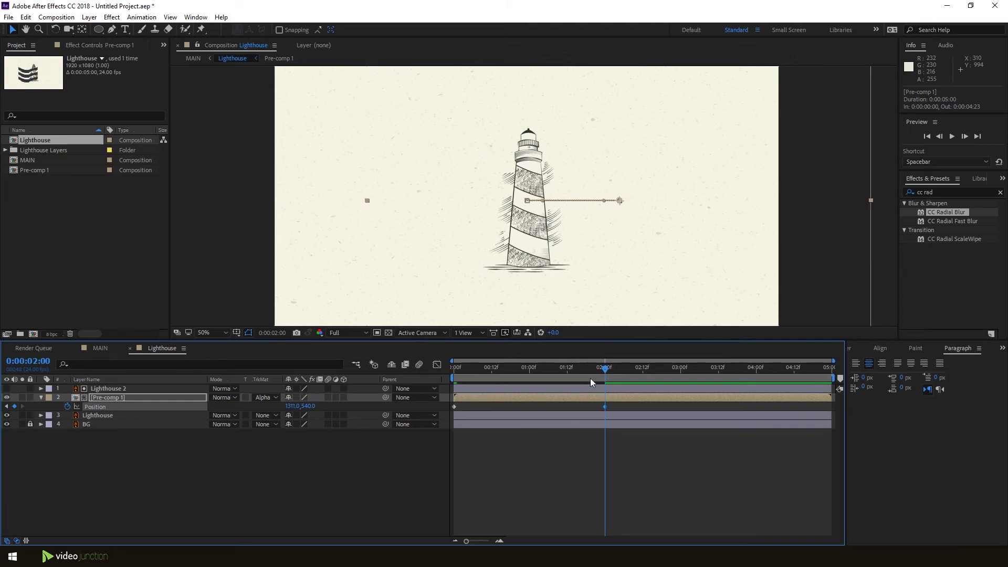
Paste the held position at 3:00 and the start position near 4:22.
left_click(620, 372)
left_click_drag(685, 363, 681, 363)
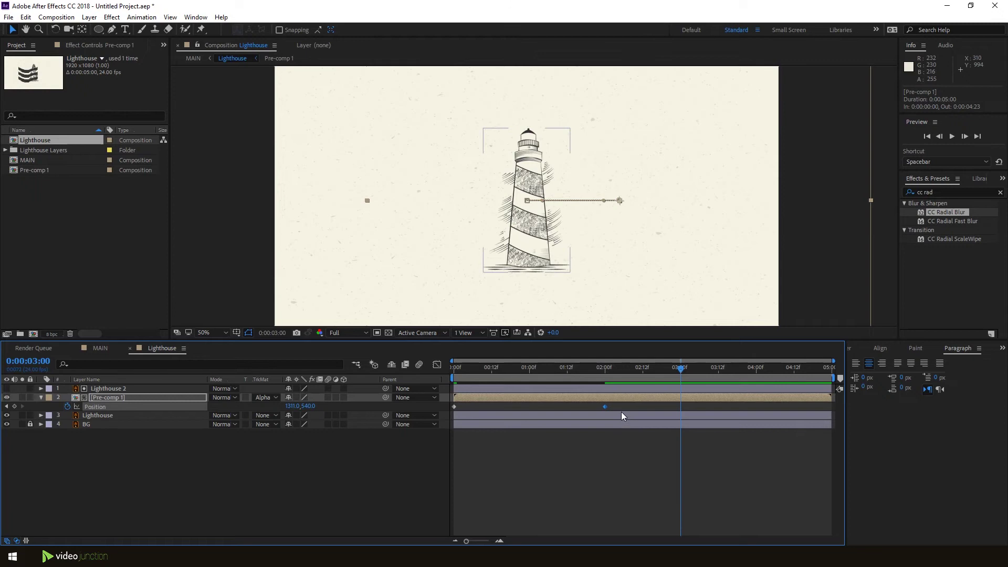
key("ctrl+c")
key("ctrl+v")
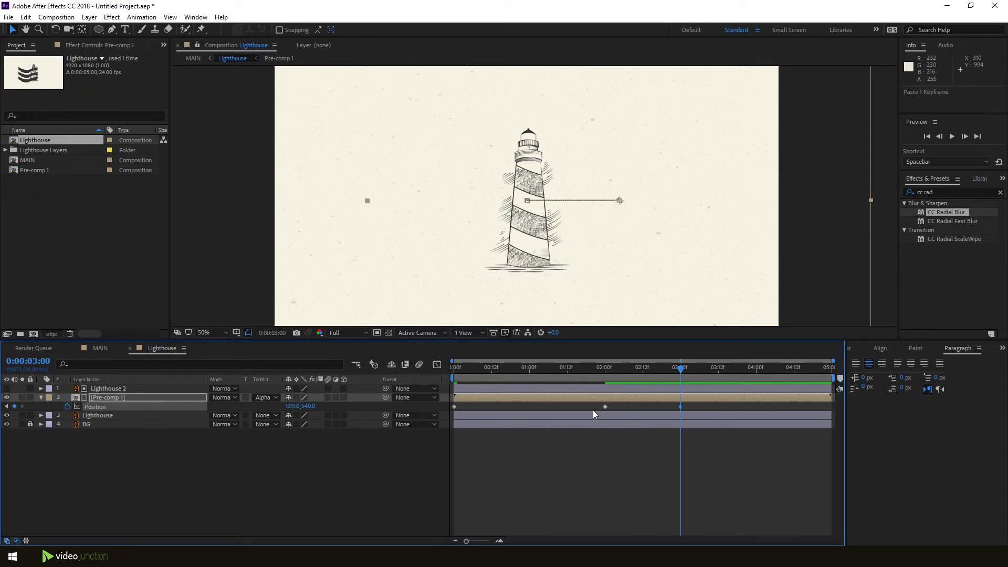
left_click(681, 388)
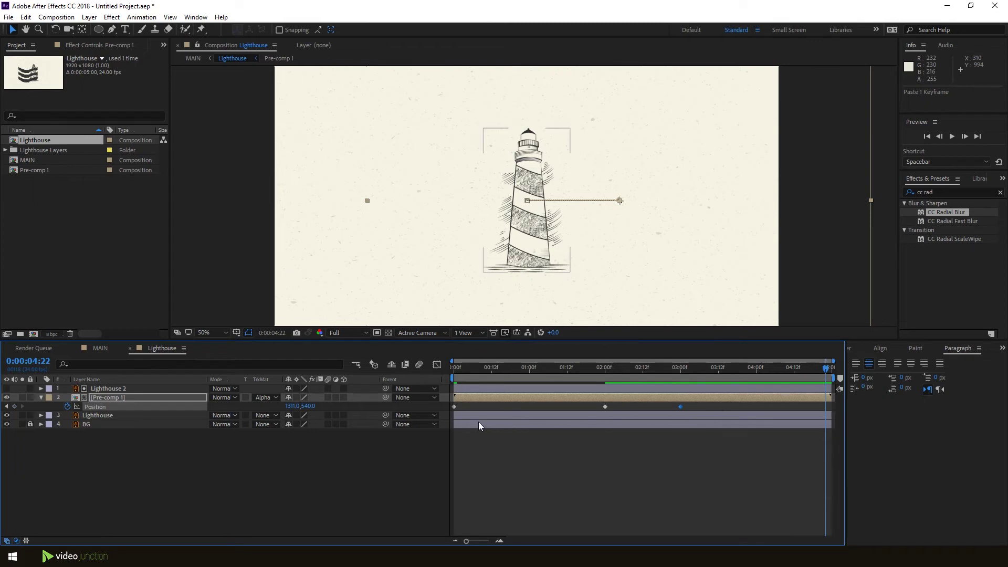
key("ctrl+v")
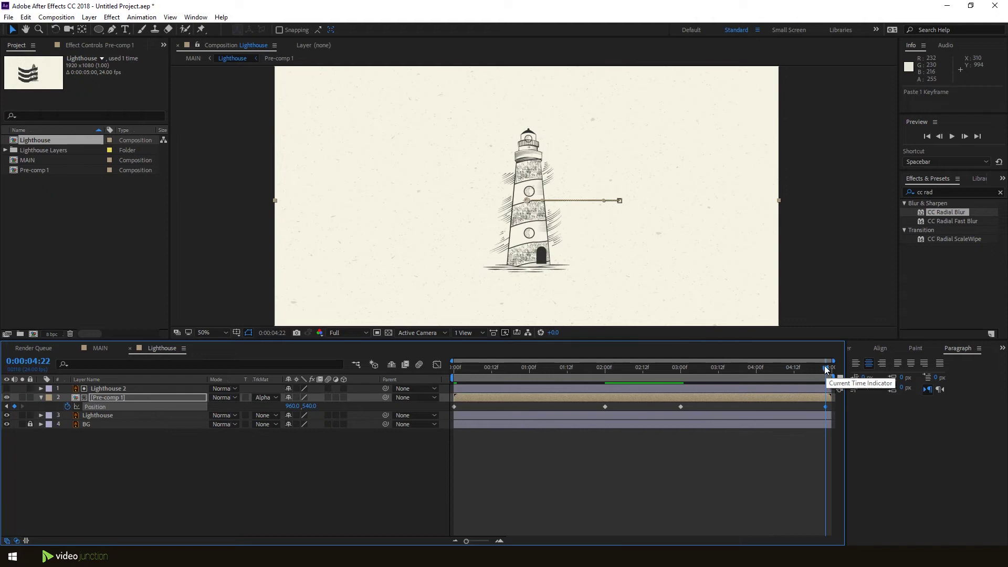
mouse_move(826, 367)
left_mouse_down()
mouse_move(451, 376)
mouse_move(849, 376)
mouse_move(435, 364)
left_mouse_up()
Preview the slide and compress the later position keyframes closer in time.
key("space")
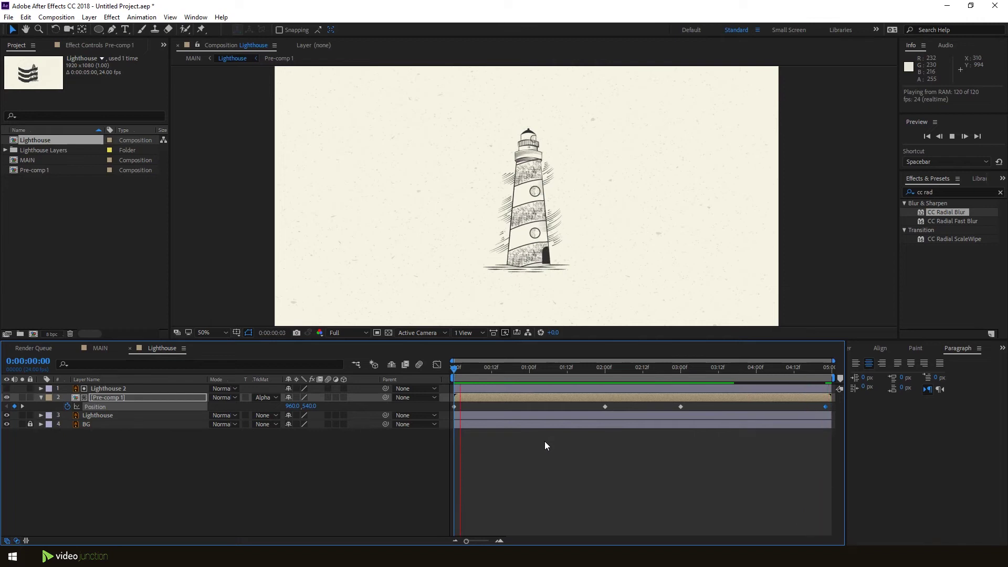
key("space")
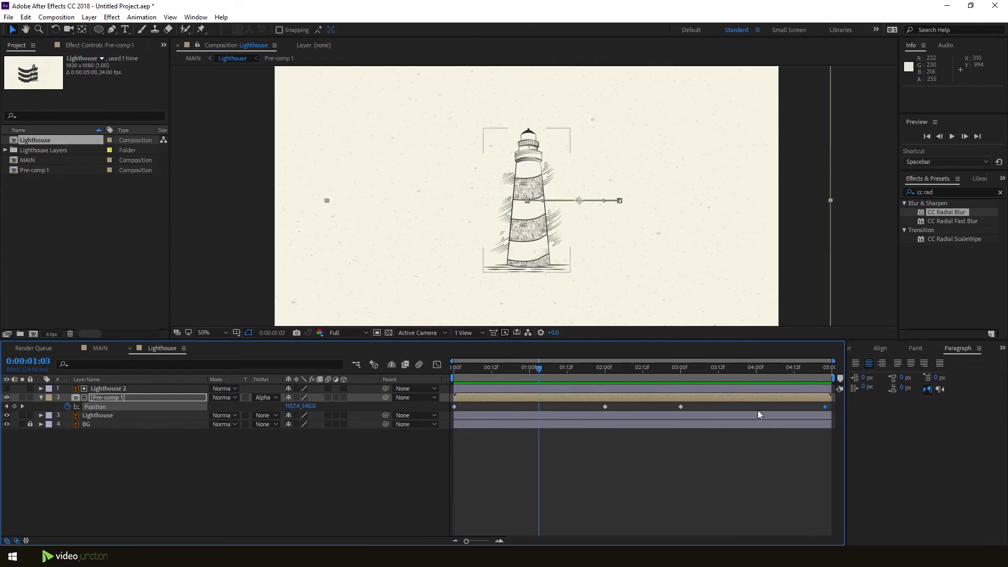
left_click_drag(831, 404, 447, 411)
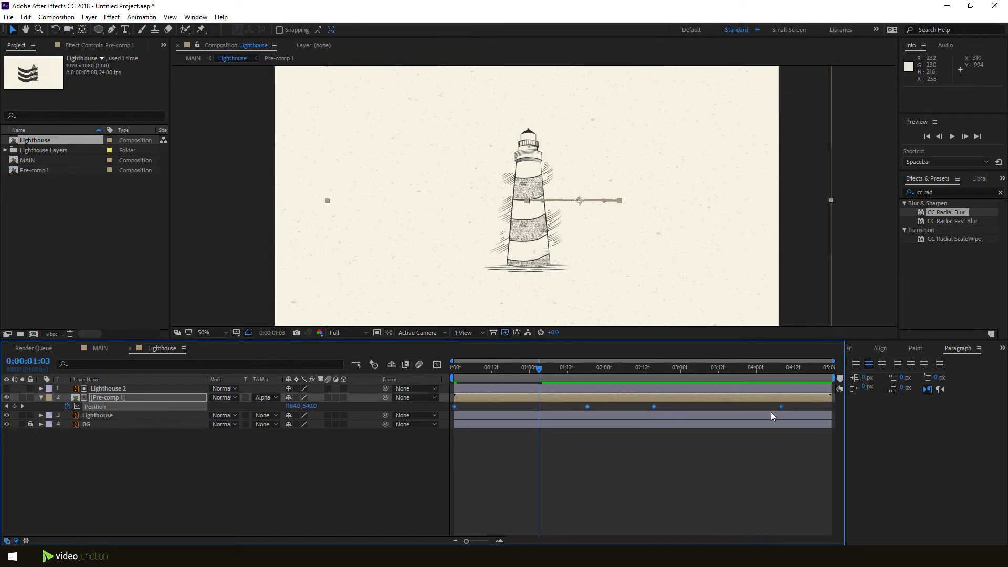
left_click_drag(771, 412, 749, 426)
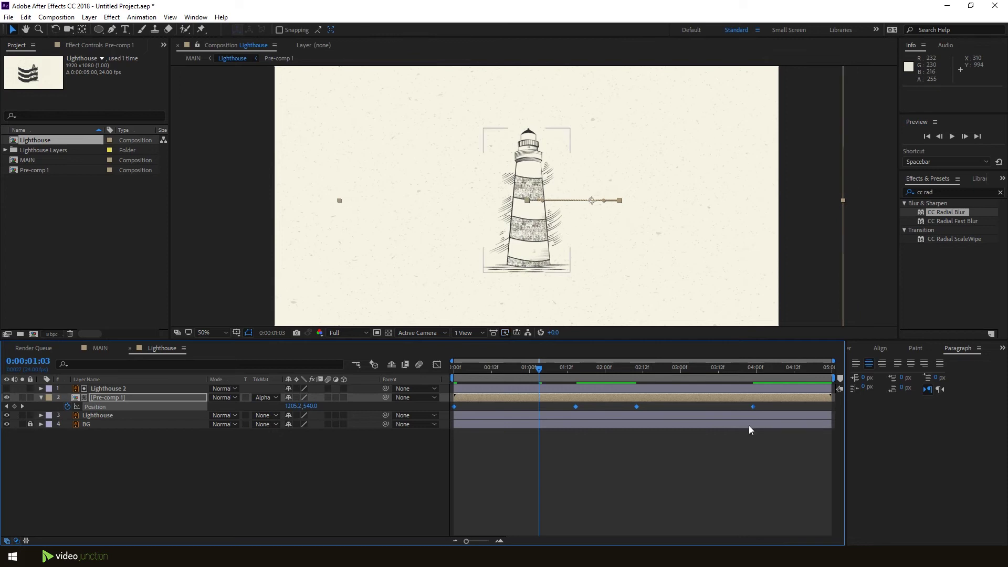
Apply Easy Ease to all the position keyframes.
right_click(636, 407)
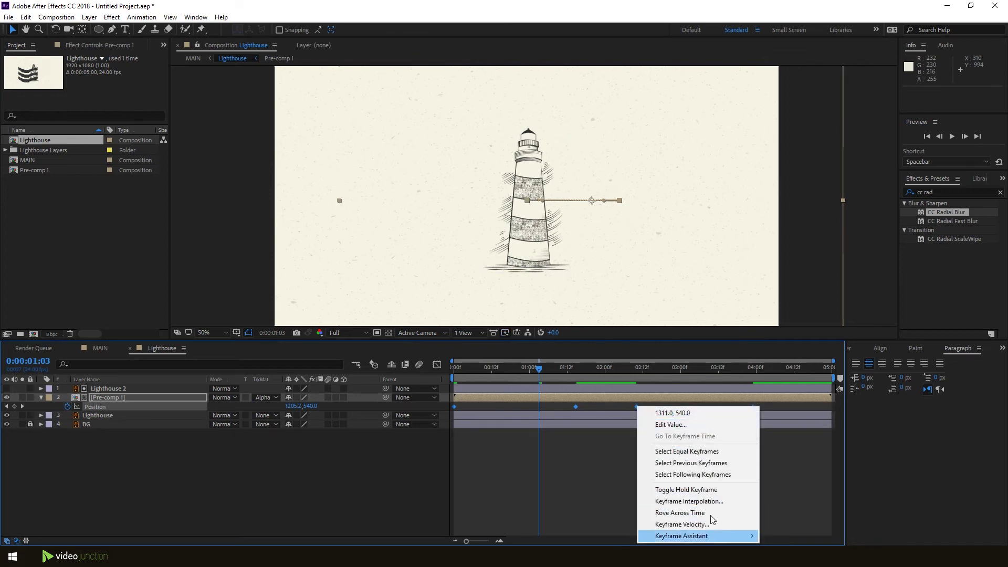
right_click(576, 407)
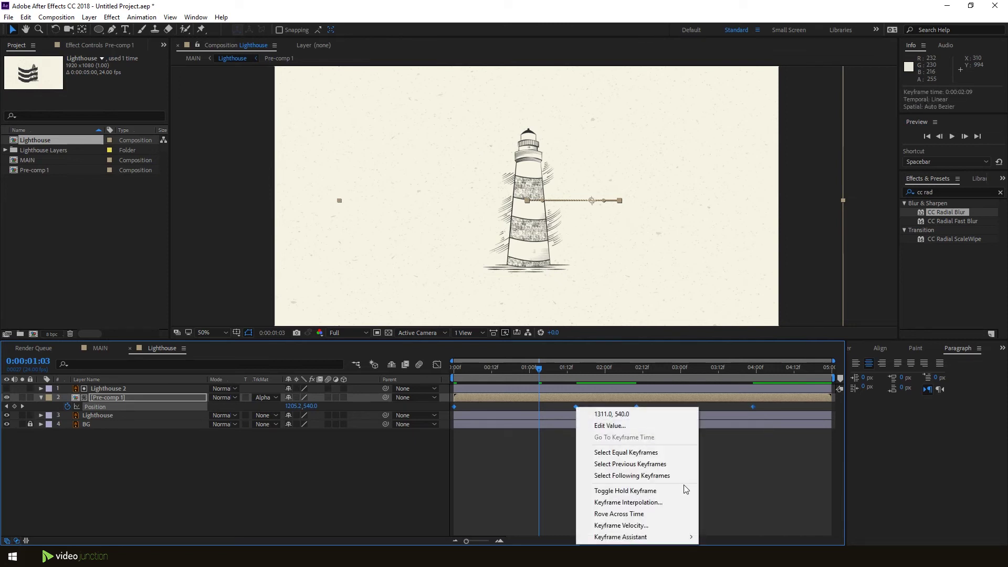
mouse_move(681, 535)
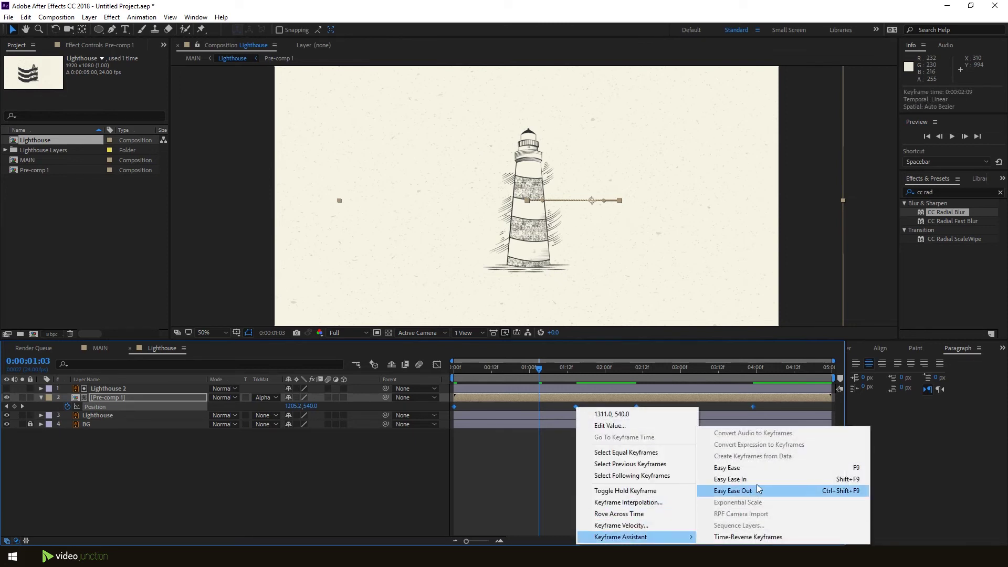
left_click(757, 472)
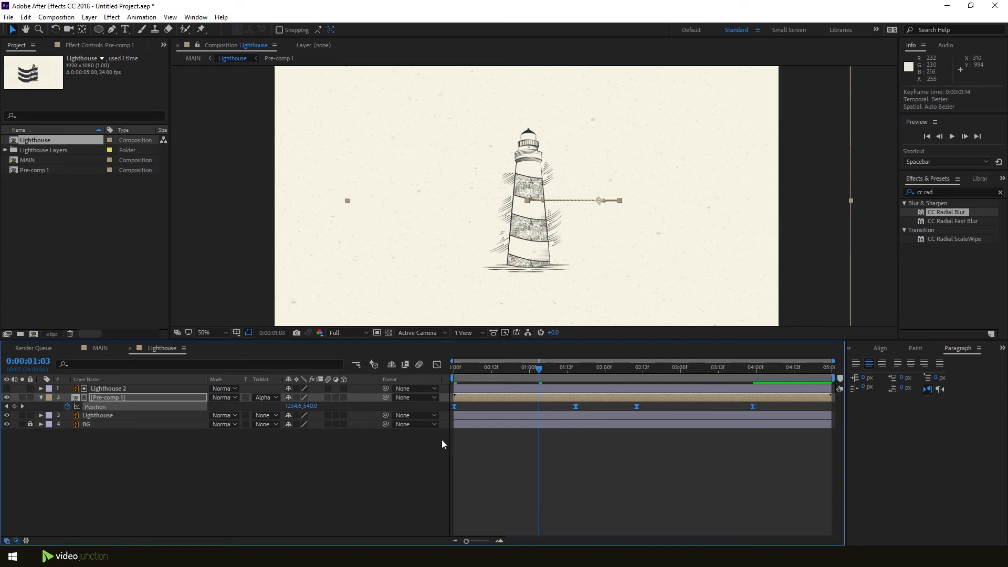
Increase the stripes' position keyframe easing influence in the speed graph, forming two tall, matching speed peaks.
left_click(436, 365)
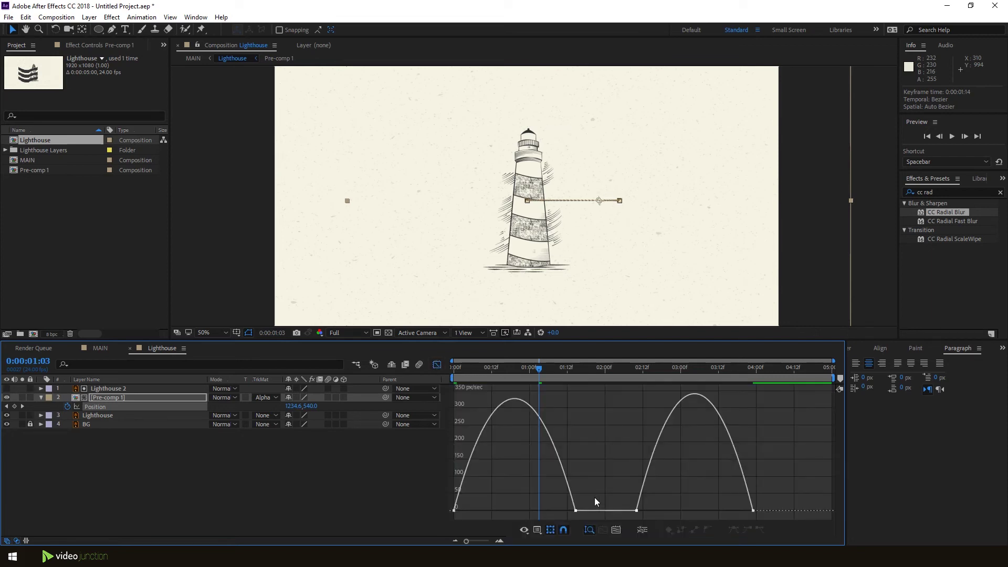
mouse_move(431, 513)
left_mouse_down()
mouse_move(423, 518)
mouse_move(492, 513)
left_mouse_up()
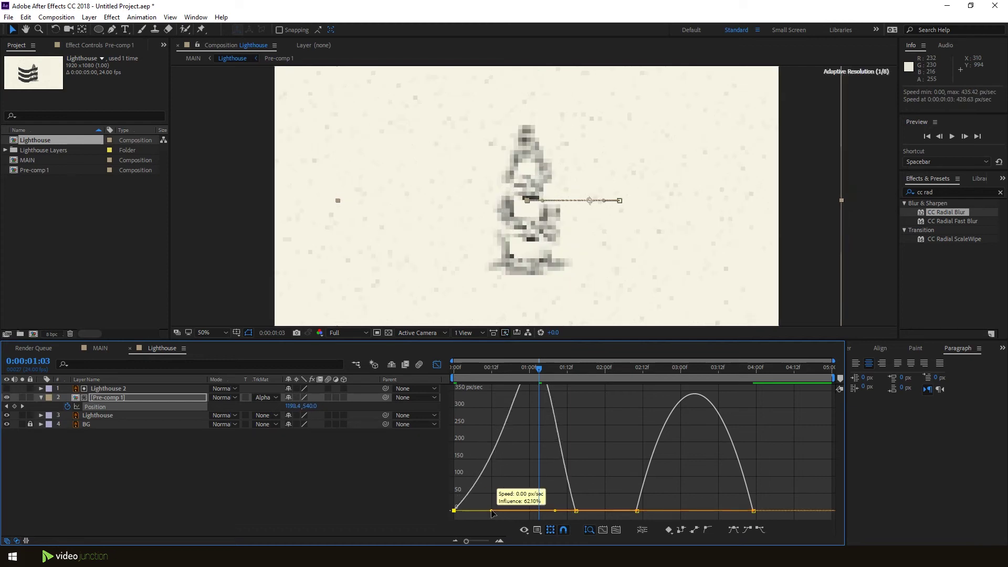
left_click_drag(556, 511, 537, 510)
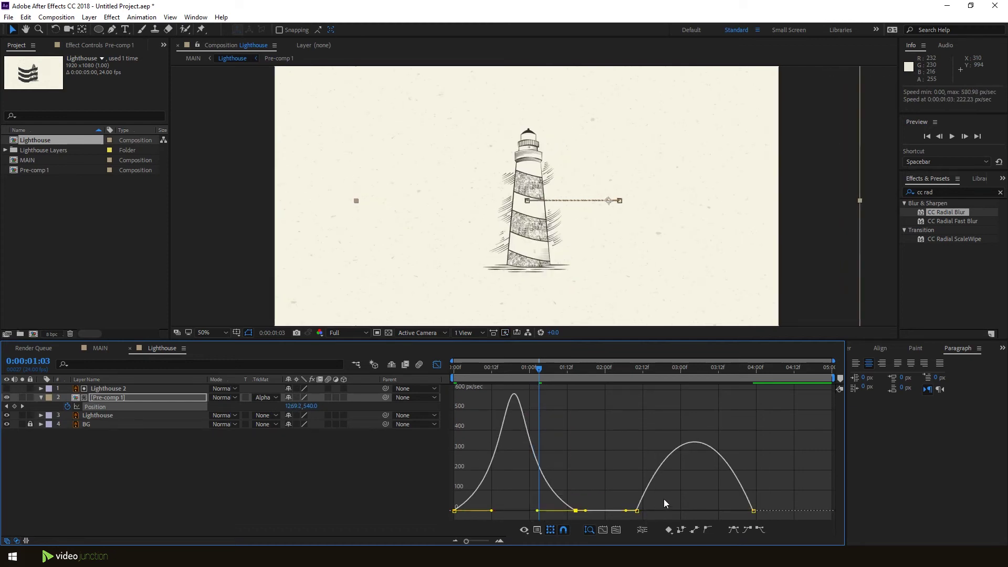
mouse_move(663, 499)
left_mouse_down()
mouse_move(618, 528)
mouse_move(714, 511)
left_mouse_up()
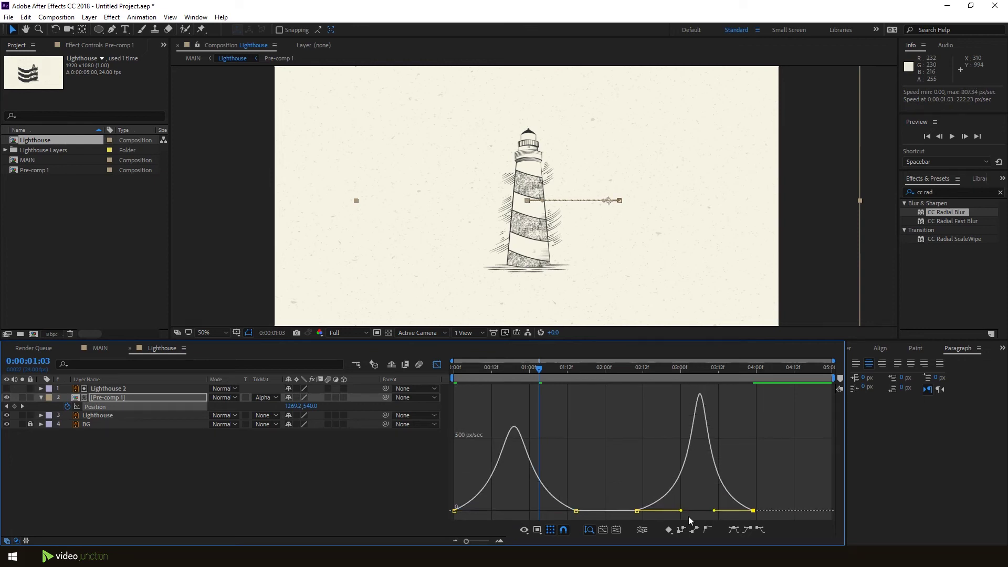
left_click_drag(680, 510, 669, 511)
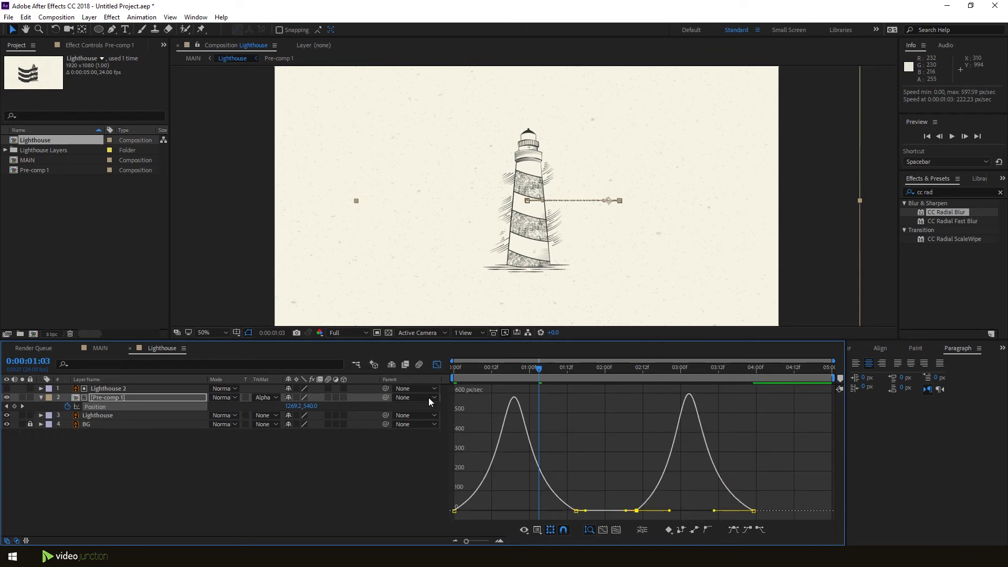
left_click(437, 365)
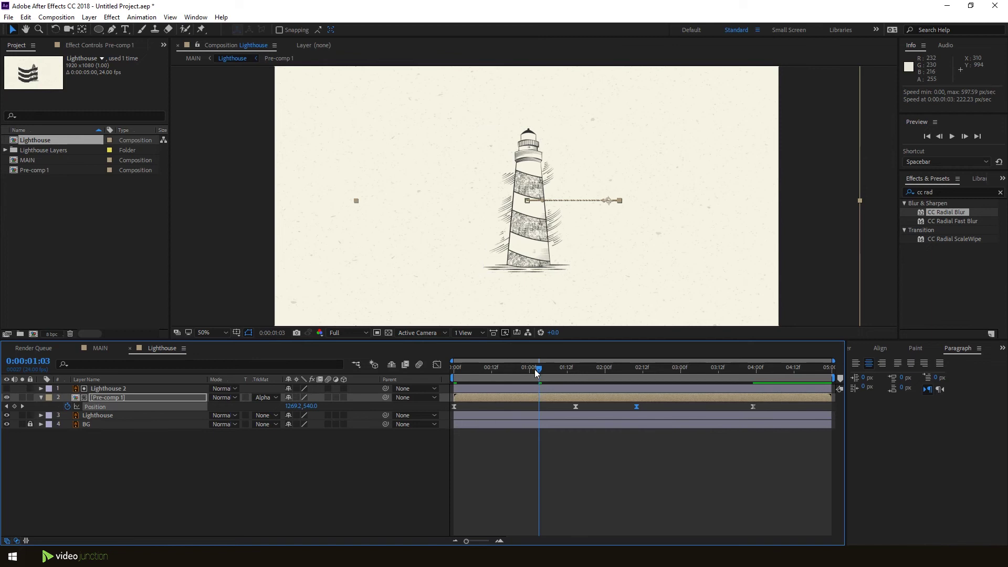
key("space")
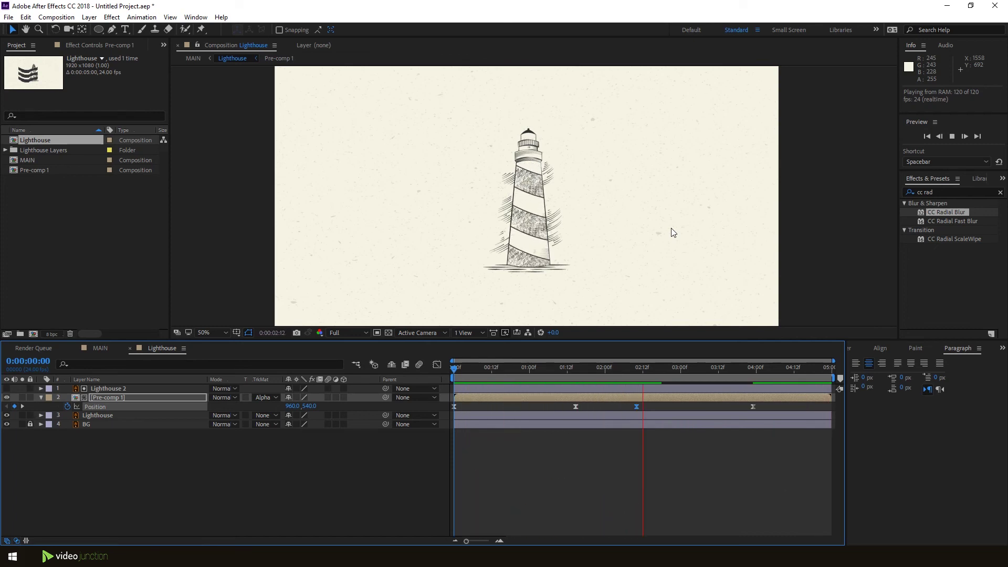
key("comma")
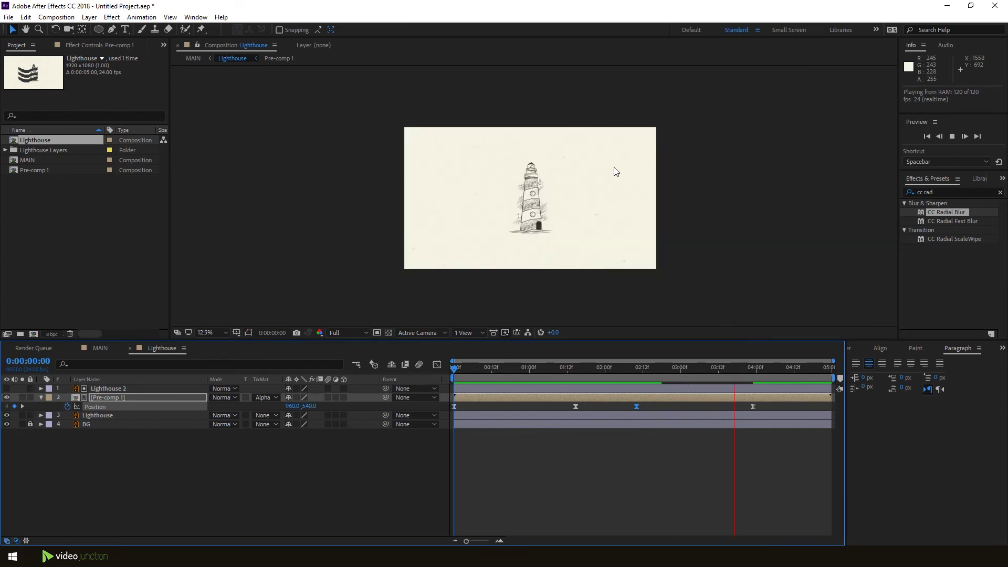
key("comma")
key("period")
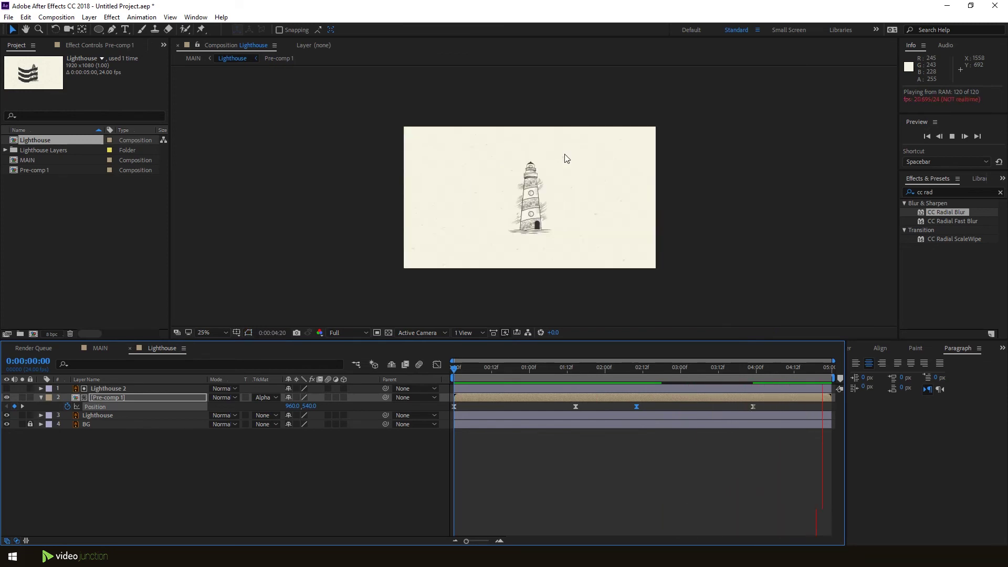